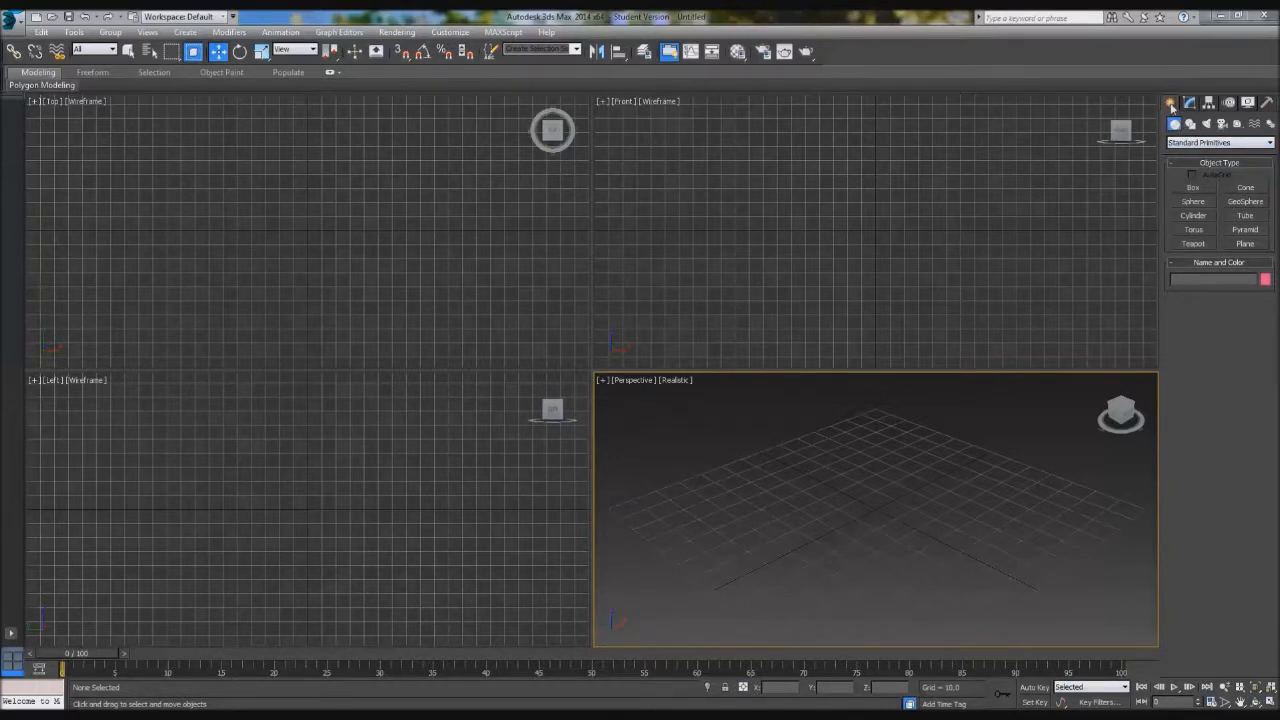
# Step: Draw a rectangle spline about 94 long and 141 wide on the ground grid in the perspective view
pyautogui.click(1173, 107)
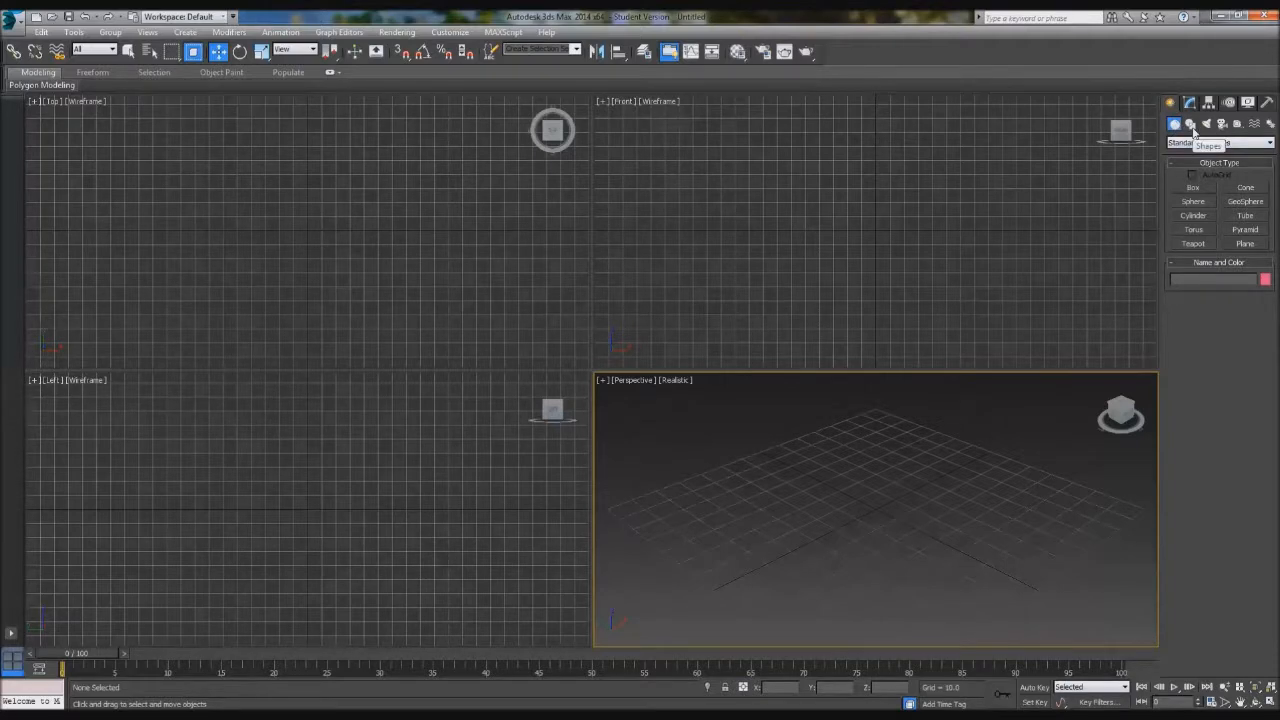
pyautogui.click(1191, 124)
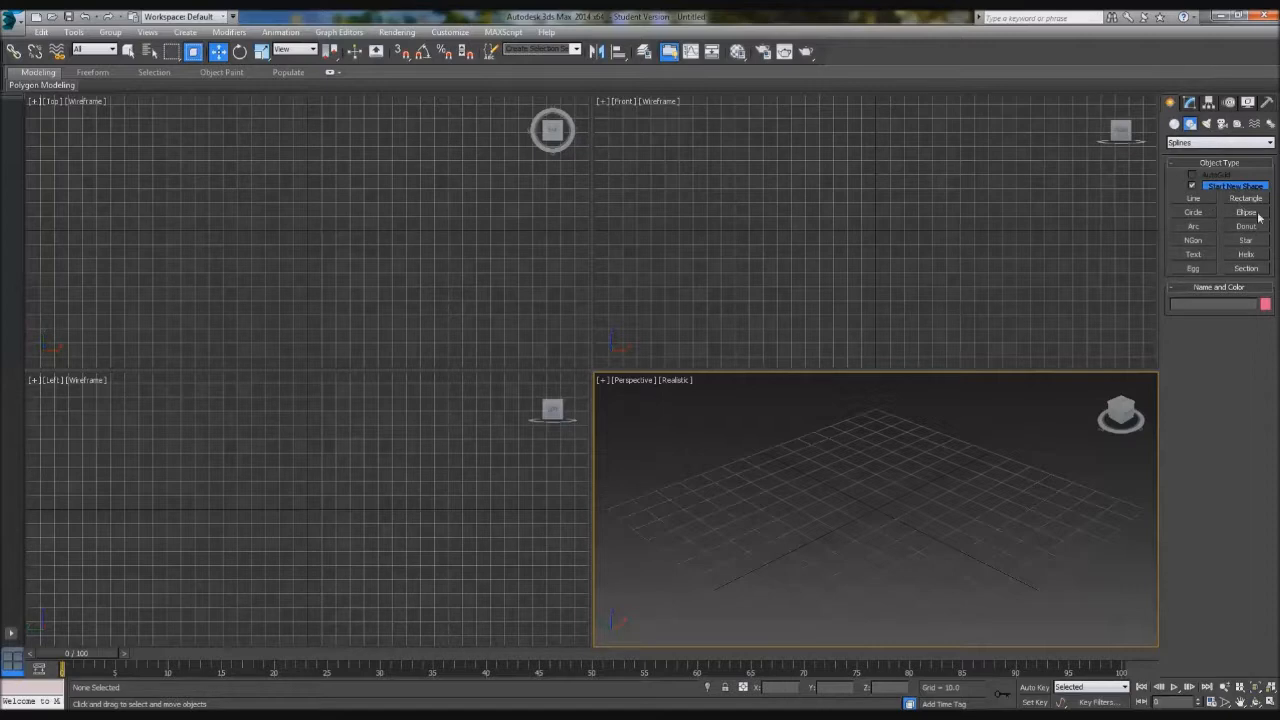
pyautogui.click(1245, 198)
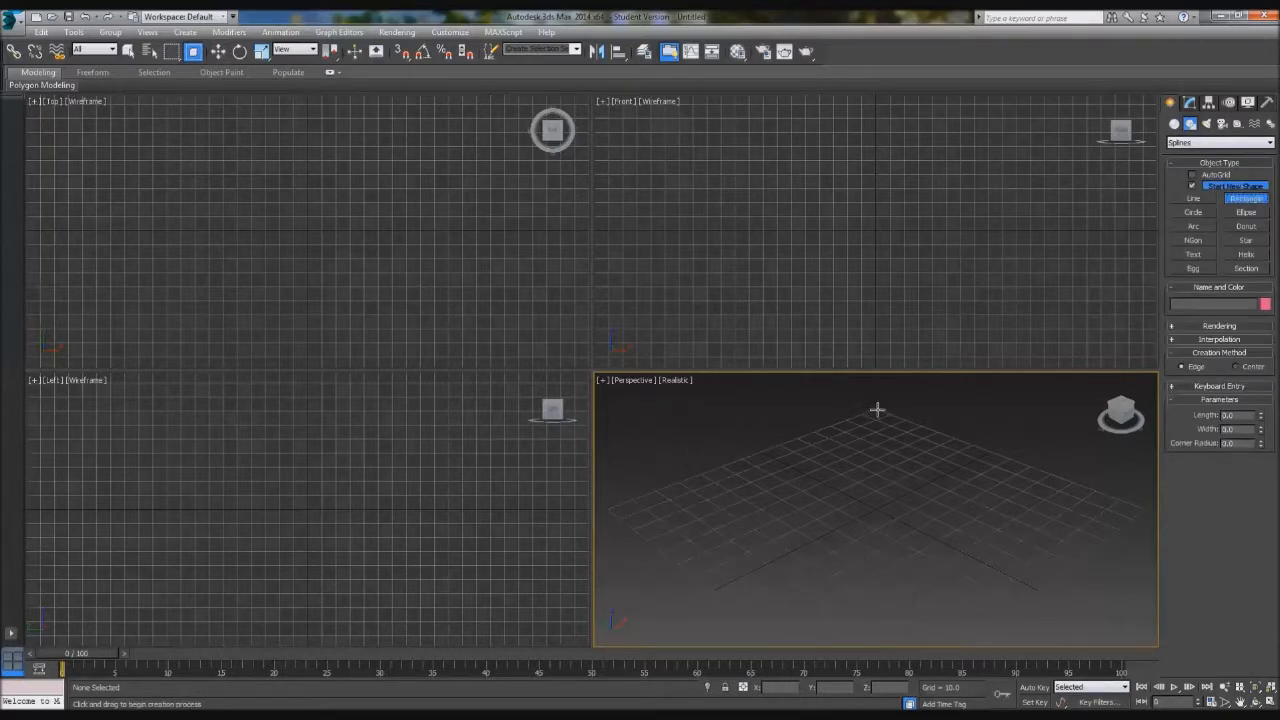
pyautogui.moveTo(876, 408); pyautogui.dragTo(760, 626)
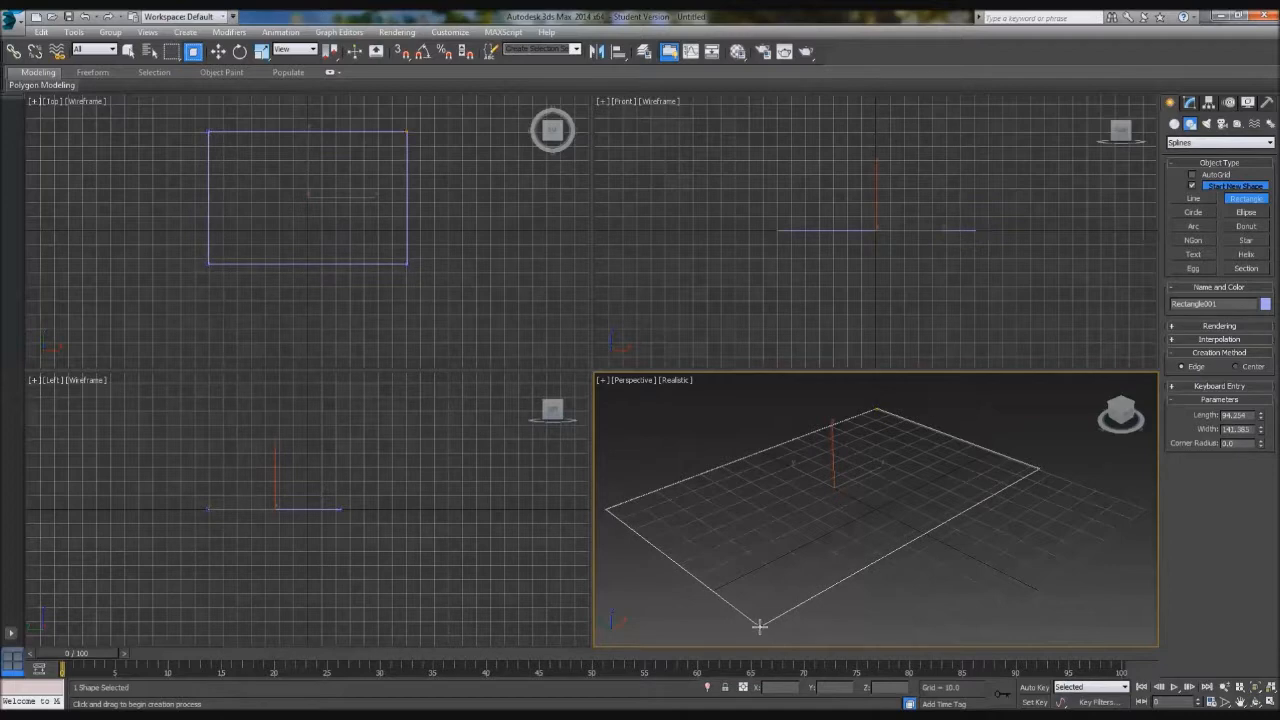
# Step: Center the rectangle at the origin by setting its X and Y position to 0, leaving it deselected
pyautogui.click(217, 51)
pyautogui.moveTo(790, 688); pyautogui.dragTo(655, 687)
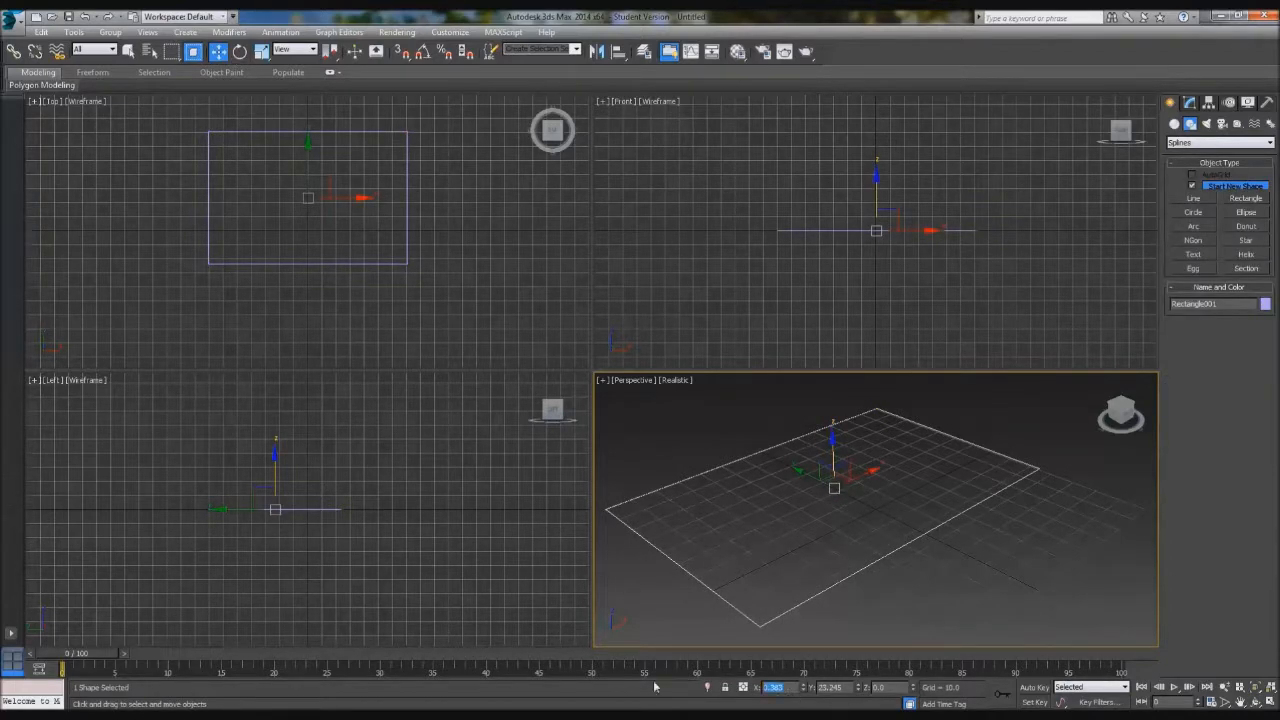
pyautogui.write('0')
pyautogui.press('Tab')
pyautogui.write('0')
pyautogui.press('Return')
pyautogui.click(1027, 589)
# Step: Create a thin box about 1.7 long and 6.6 wide in the top view, on the middle of the rectangle's far edge
pyautogui.scroll(-3, 1027, 590)
pyautogui.click(1175, 124)
pyautogui.click(1193, 187)
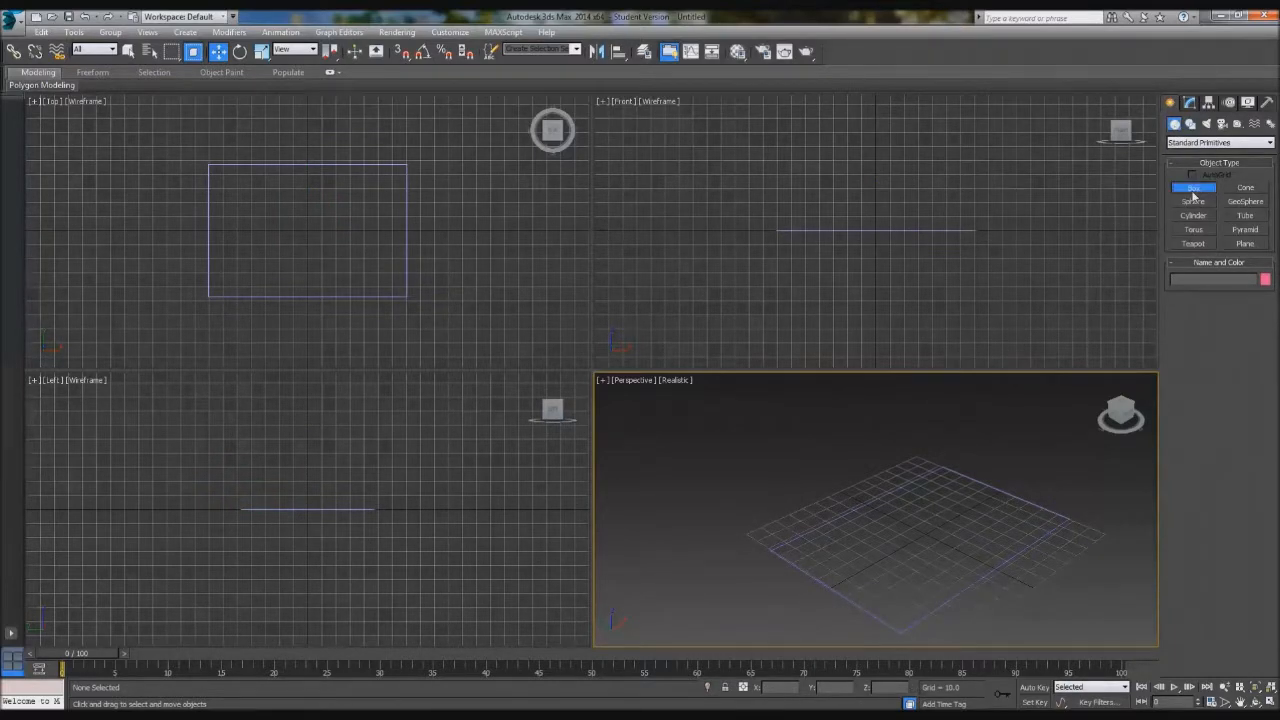
pyautogui.moveTo(155, 184); pyautogui.dragTo(134, 211, button='middle')
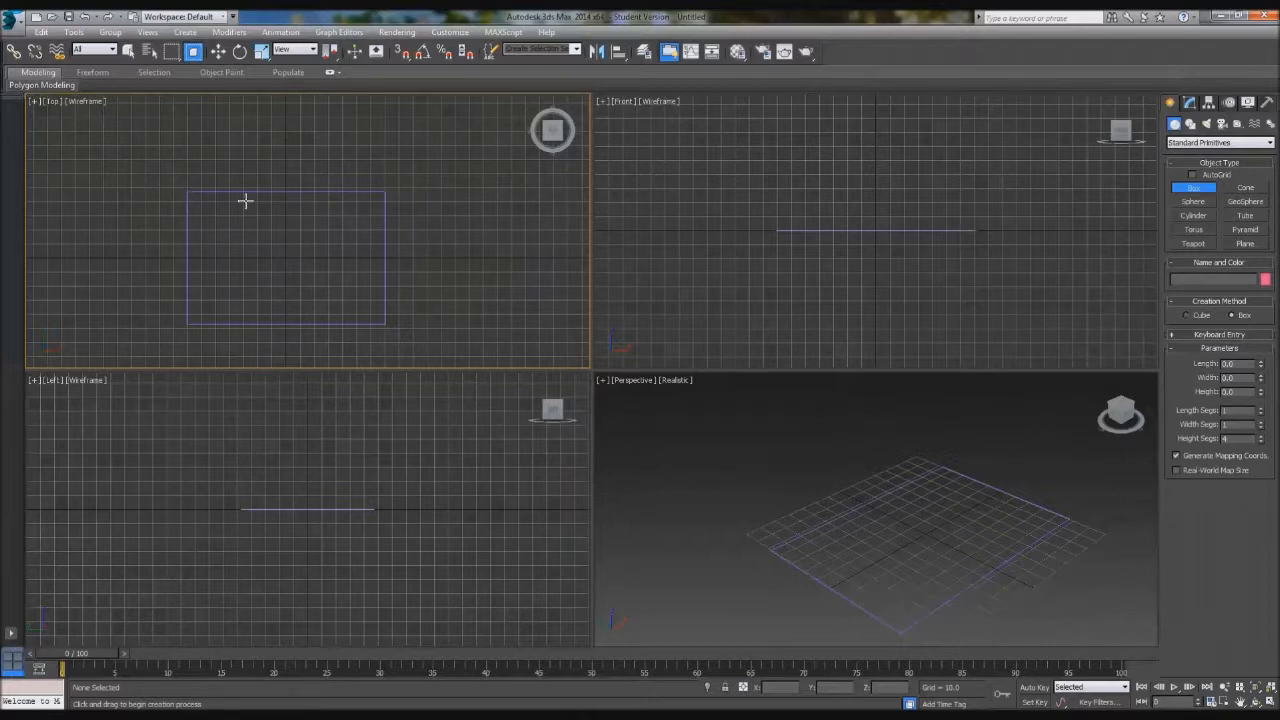
pyautogui.moveTo(247, 203); pyautogui.dragTo(375, 274, button='middle')
pyautogui.scroll(2, 264, 253)
pyautogui.scroll(1, 490, 178)
pyautogui.scroll(3, 343, 261)
pyautogui.scroll(1, 372, 275)
pyautogui.scroll(-1, 346, 280)
pyautogui.moveTo(329, 266)
pyautogui.mouseDown()
pyautogui.moveTo(257, 263)
pyautogui.moveTo(253, 248)
pyautogui.mouseUp()
pyautogui.click(233, 132)
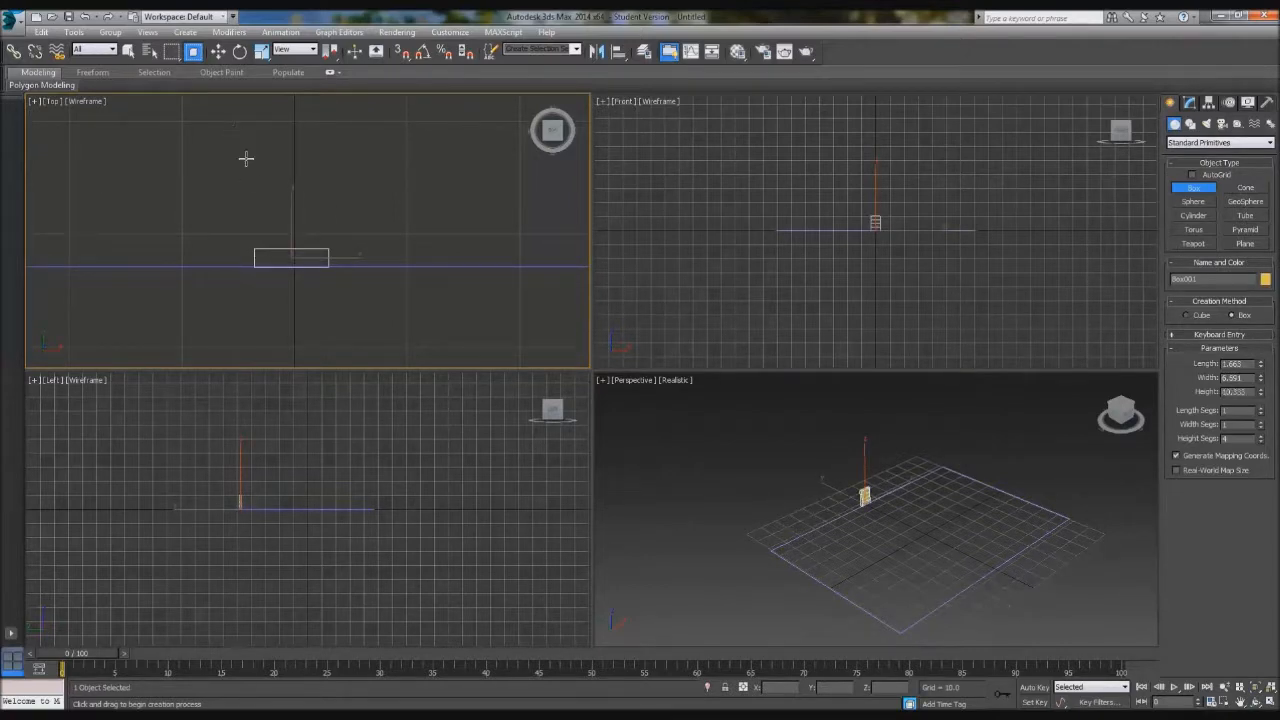
# Step: Scale the box along its vertical axis to about 358% to make a tall picket
pyautogui.click(264, 53)
pyautogui.scroll(2, 924, 432)
pyautogui.moveTo(924, 432); pyautogui.dragTo(853, 493, button='middle')
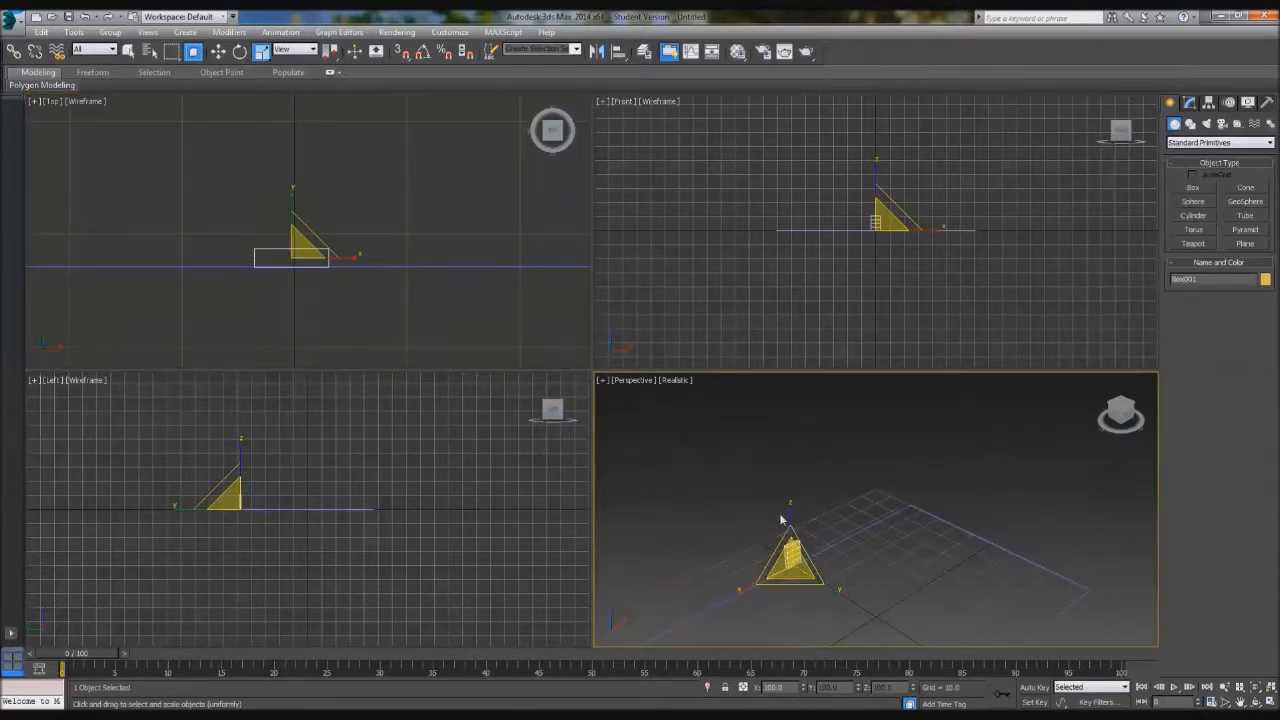
pyautogui.moveTo(790, 484); pyautogui.dragTo(786, 397)
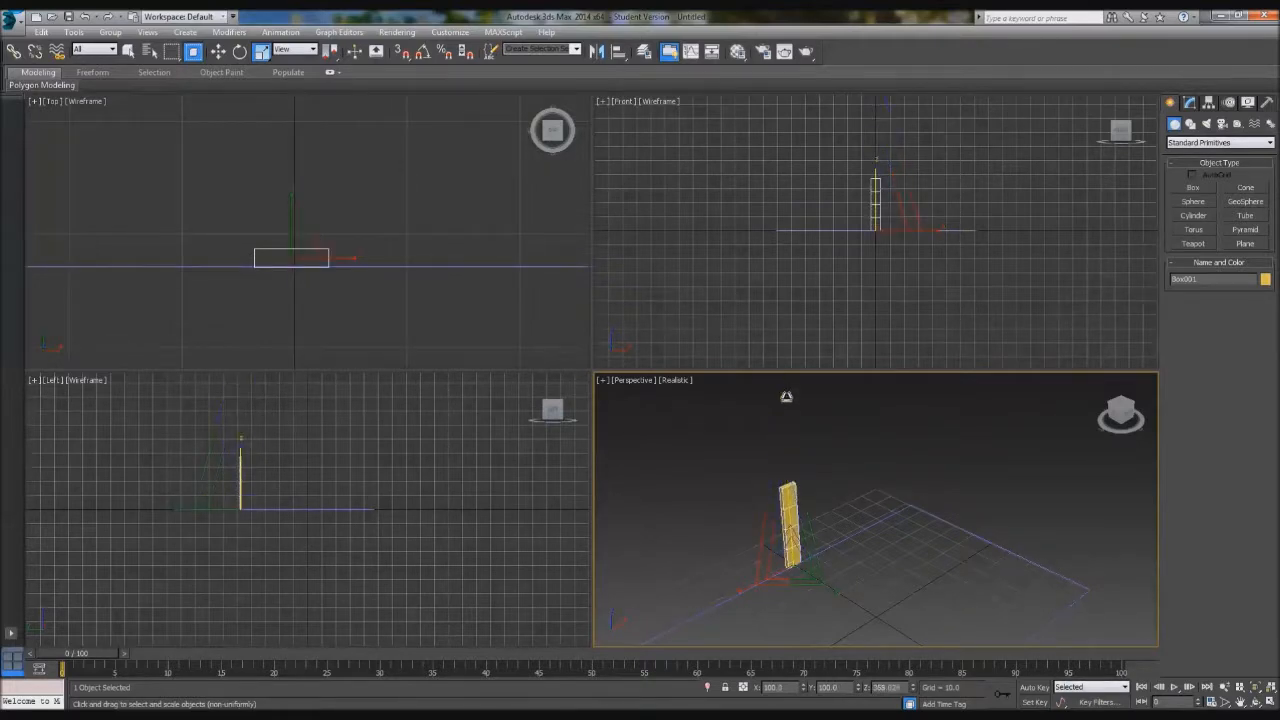
# Step: Convert the box to an Editable Poly and scale its top vertices together along X to form a pointed tip
pyautogui.scroll(4, 864, 215)
pyautogui.rightClick(862, 212)
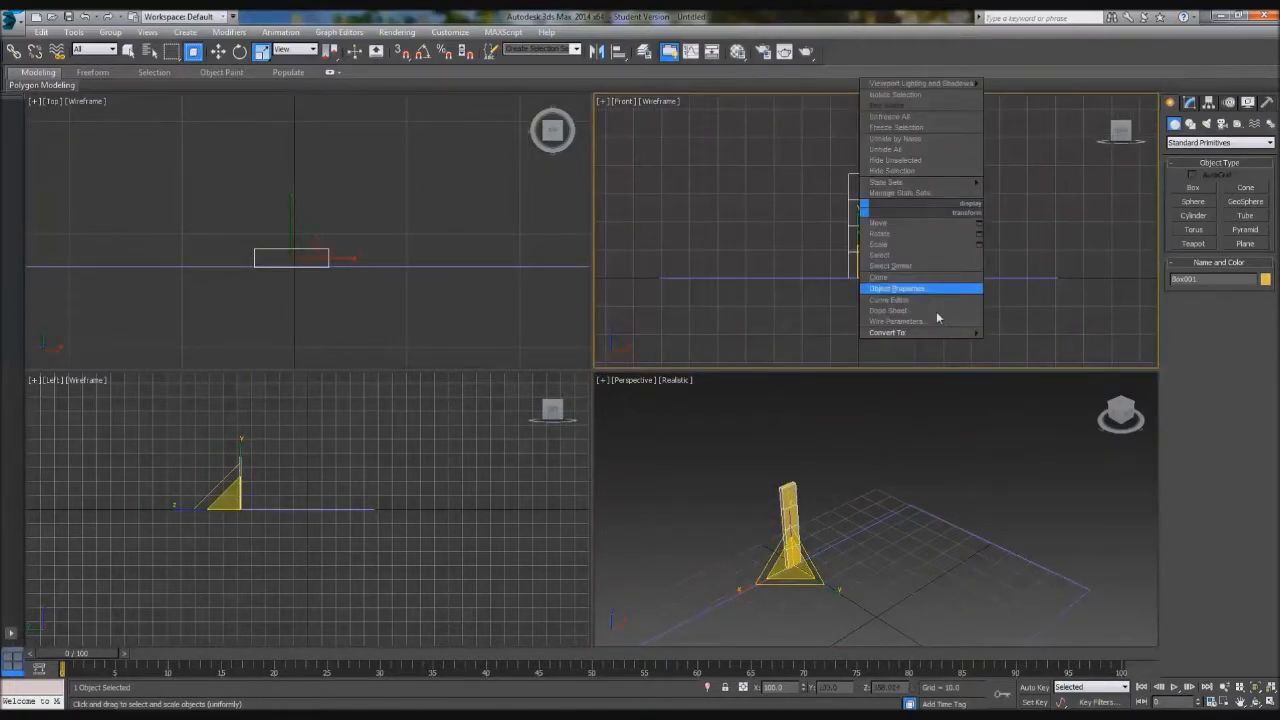
pyautogui.moveTo(950, 336)
pyautogui.click(1030, 343)
pyautogui.press('1')
pyautogui.moveTo(804, 147); pyautogui.dragTo(720, 177)
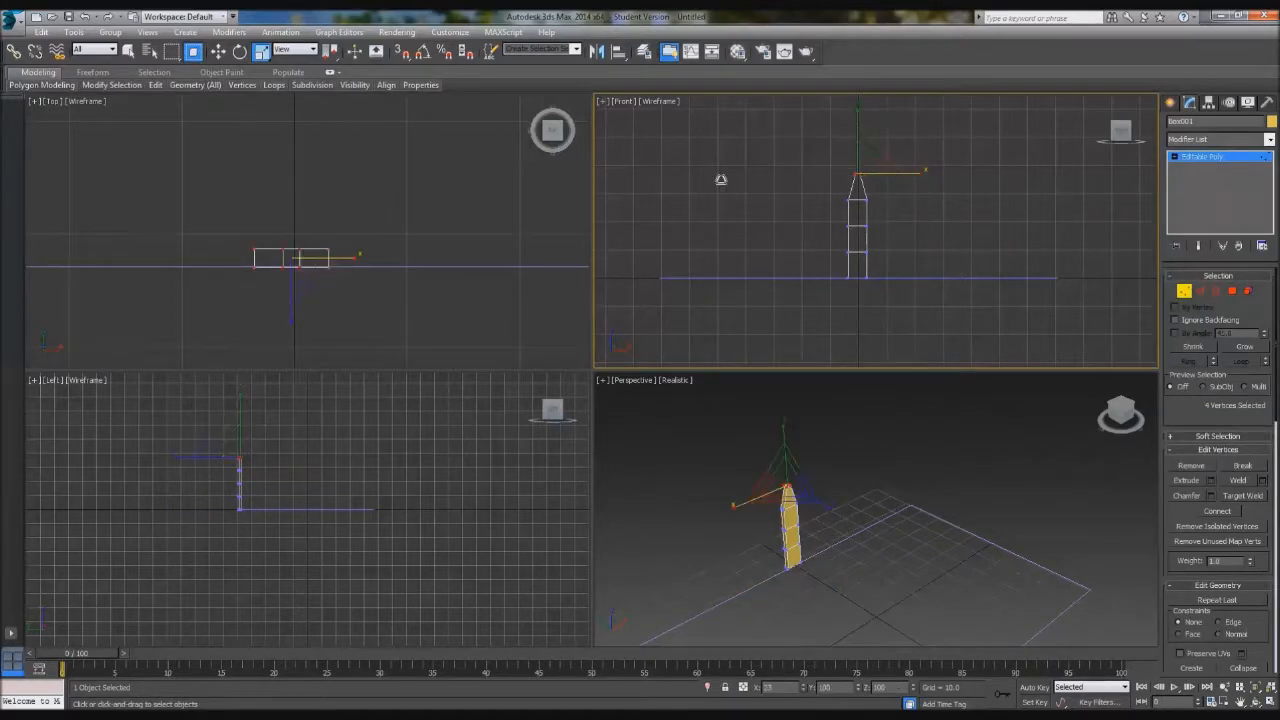
pyautogui.press('1')
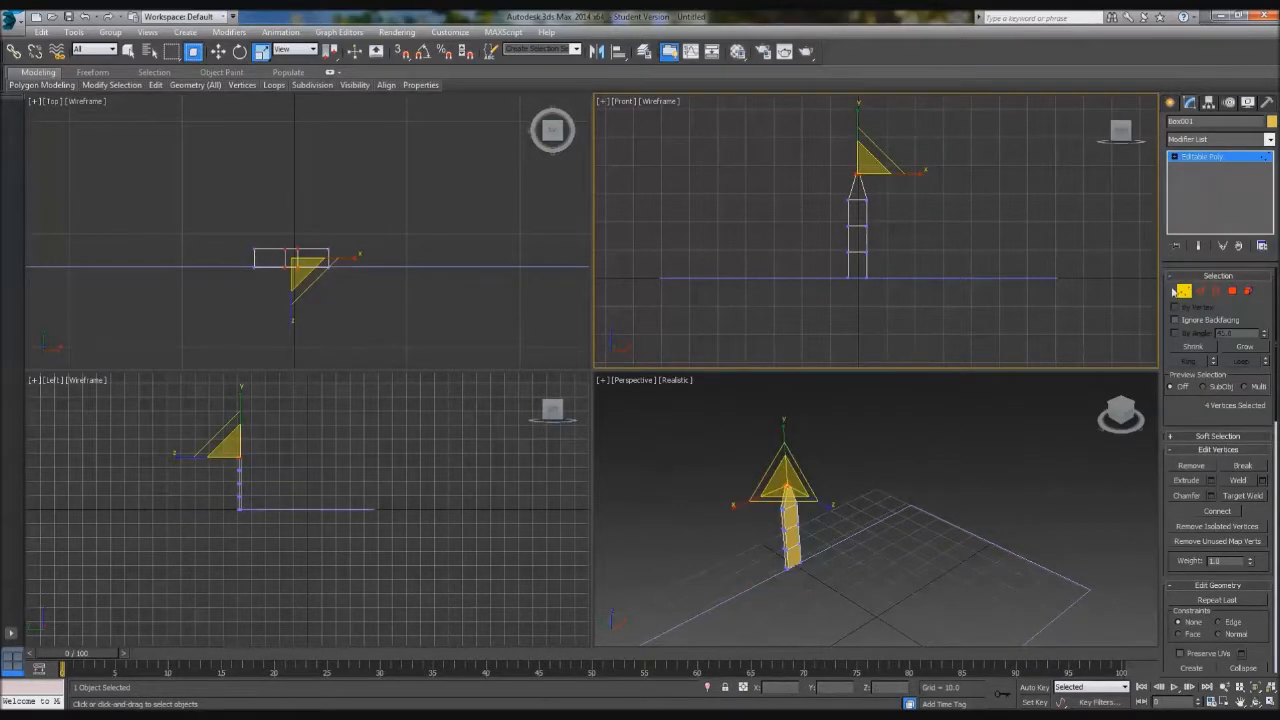
# Step: Change the picket's object color to orange and deselect it
pyautogui.click(947, 524)
pyautogui.click(790, 522)
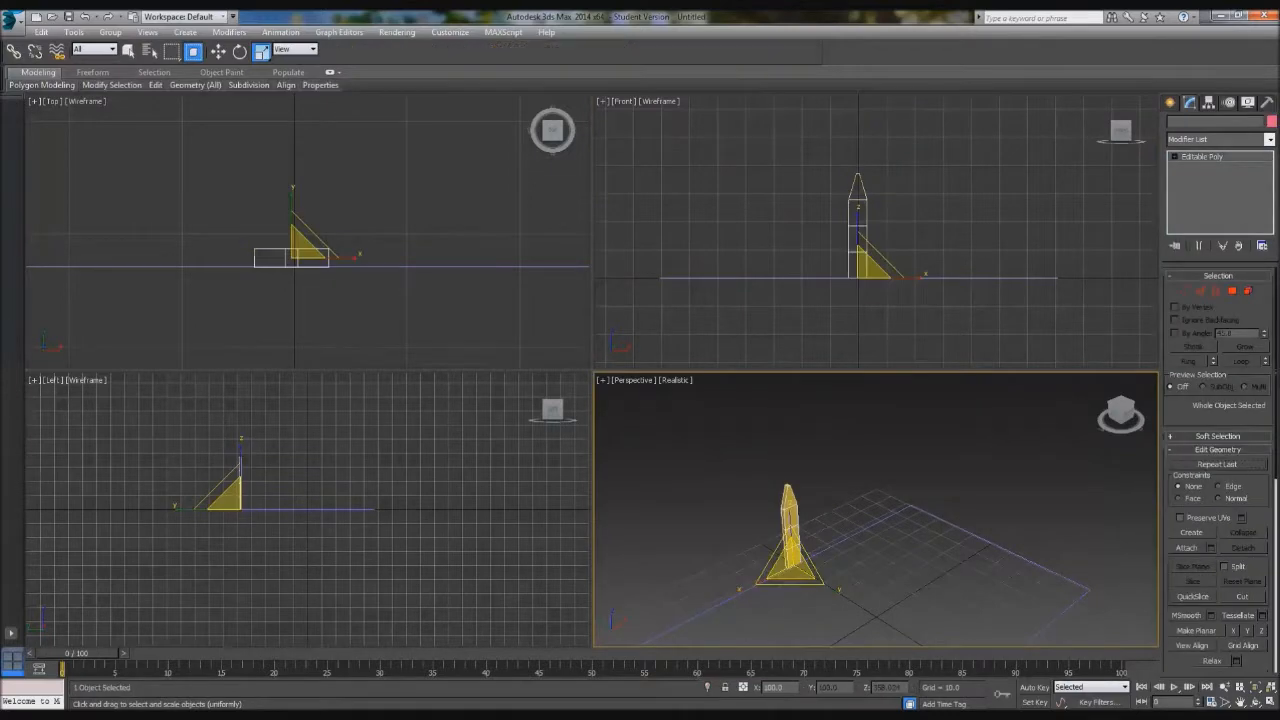
pyautogui.click(1272, 121)
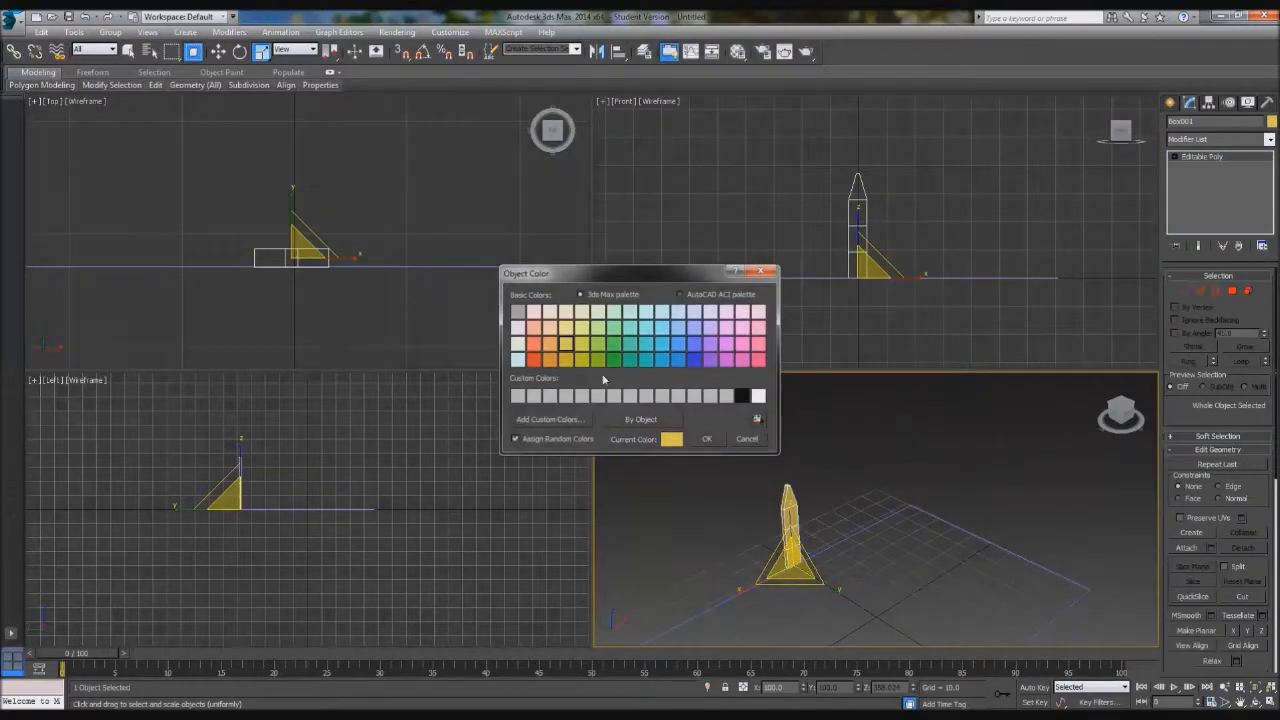
pyautogui.click(550, 343)
pyautogui.click(708, 441)
pyautogui.click(943, 443)
# Step: Open the Spacing Tool for the selected picket with a count of 30 and the object type Instance
pyautogui.scroll(-2, 914, 461)
pyautogui.scroll(3, 914, 461)
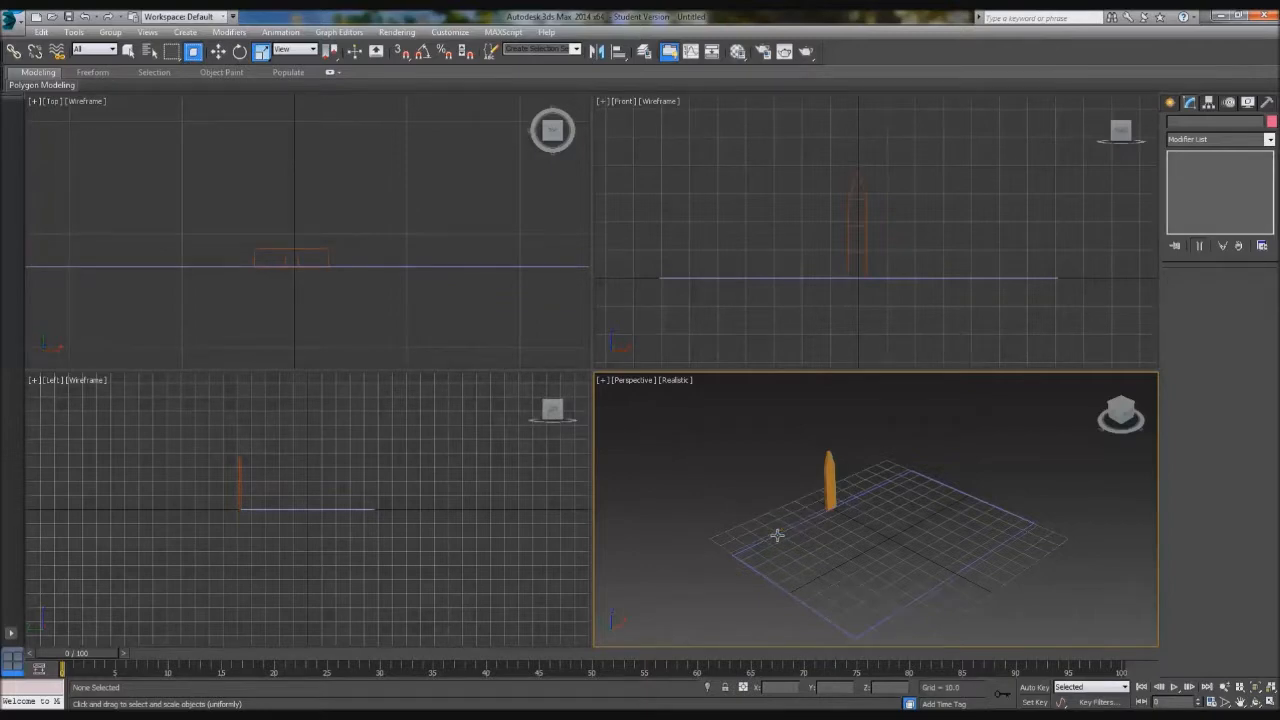
pyautogui.click(828, 482)
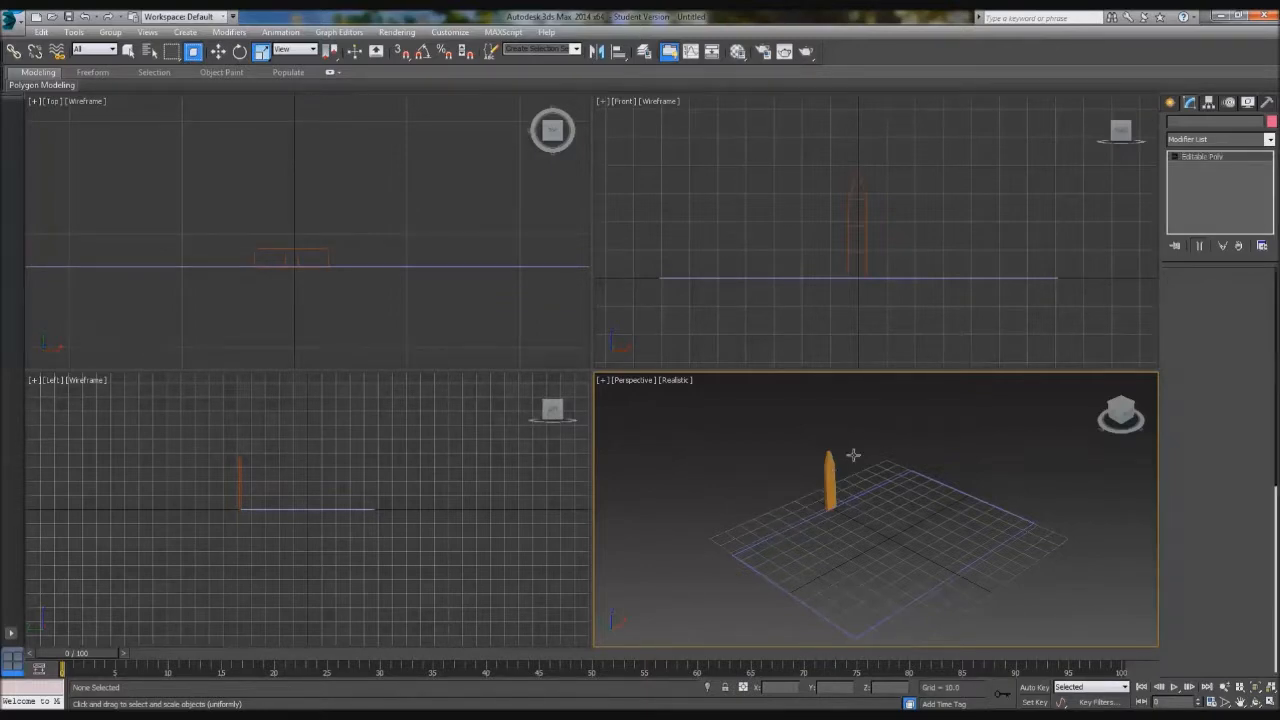
pyautogui.click(73, 32)
pyautogui.moveTo(155, 271)
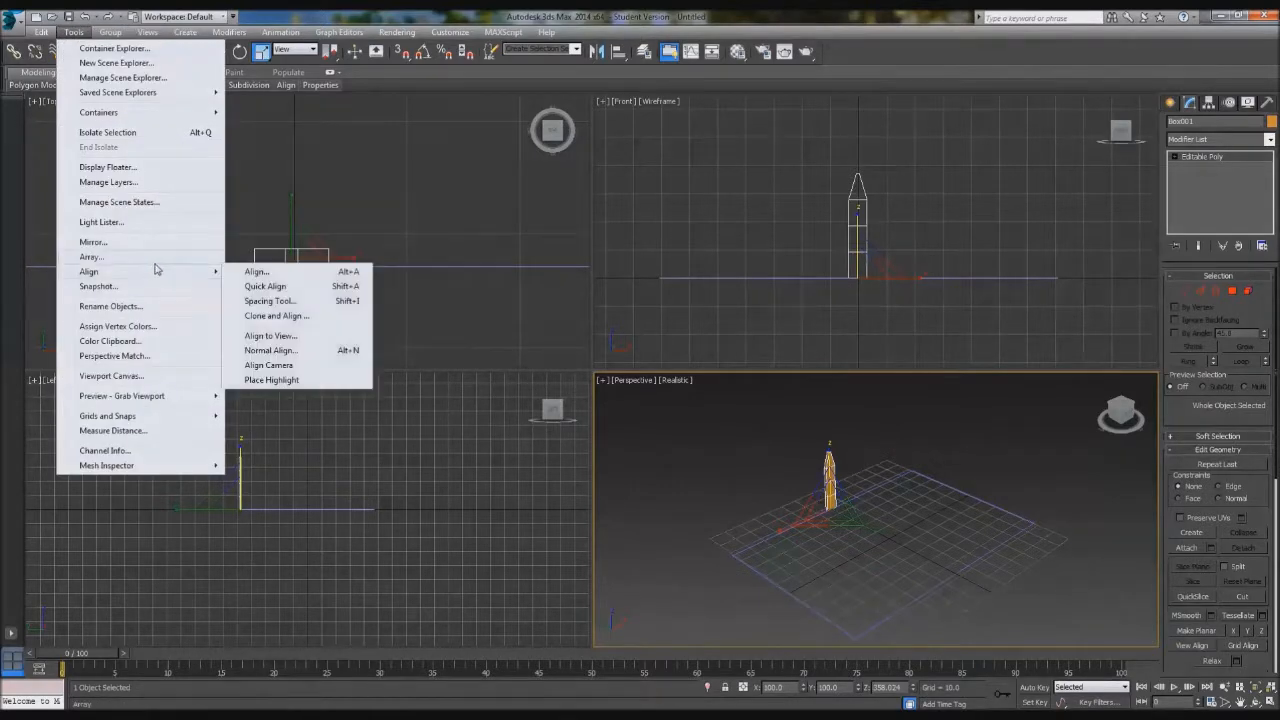
pyautogui.click(284, 301)
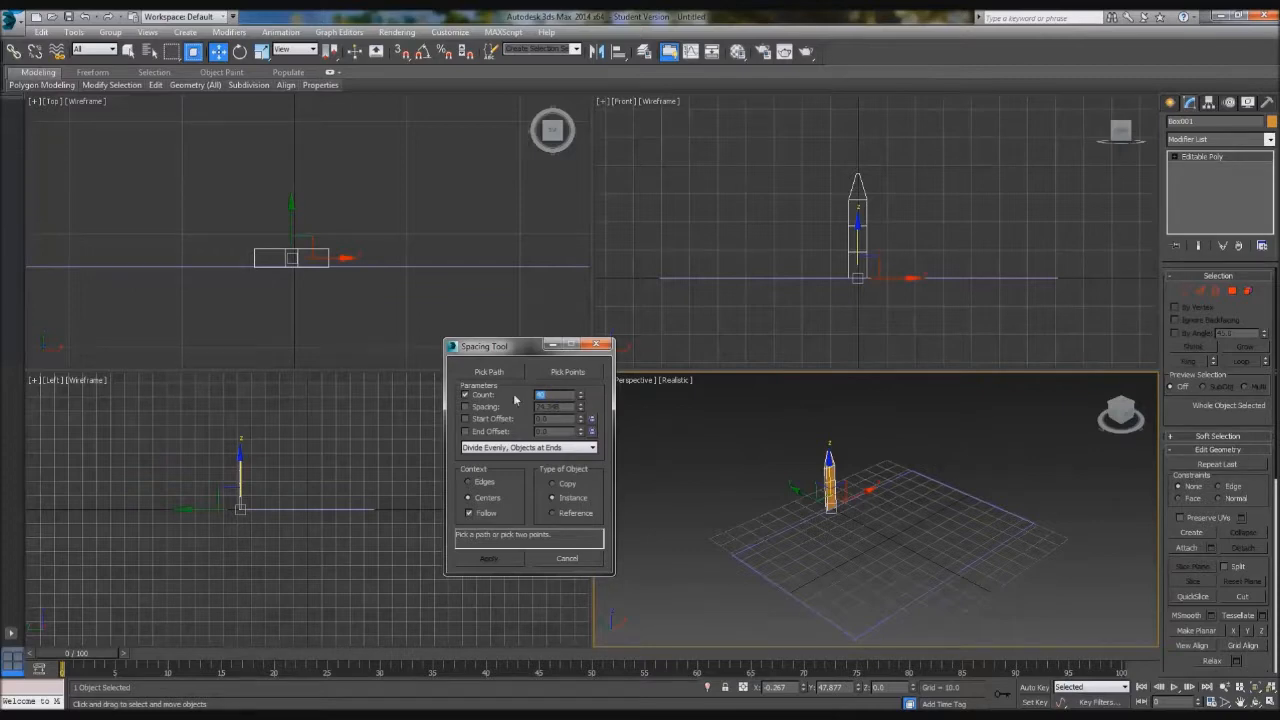
pyautogui.write('30')
pyautogui.press('Return')
pyautogui.click(554, 485)
pyautogui.click(560, 498)
# Step: Pick the rectangle spline as the path for spacing the pickets
pyautogui.click(489, 372)
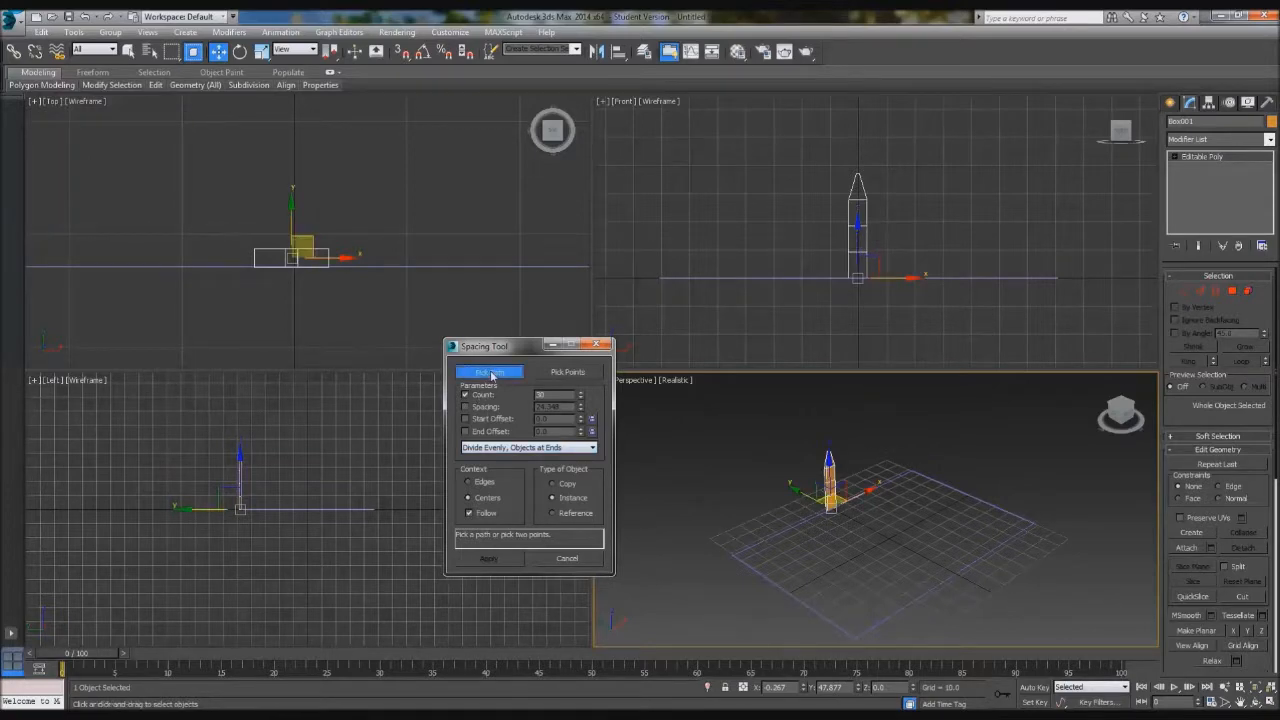
pyautogui.click(748, 549)
pyautogui.keyDown('alt'); pyautogui.moveTo(918, 602); pyautogui.dragTo(855, 579, button='middle'); pyautogui.keyUp('alt')
pyautogui.click(768, 546)
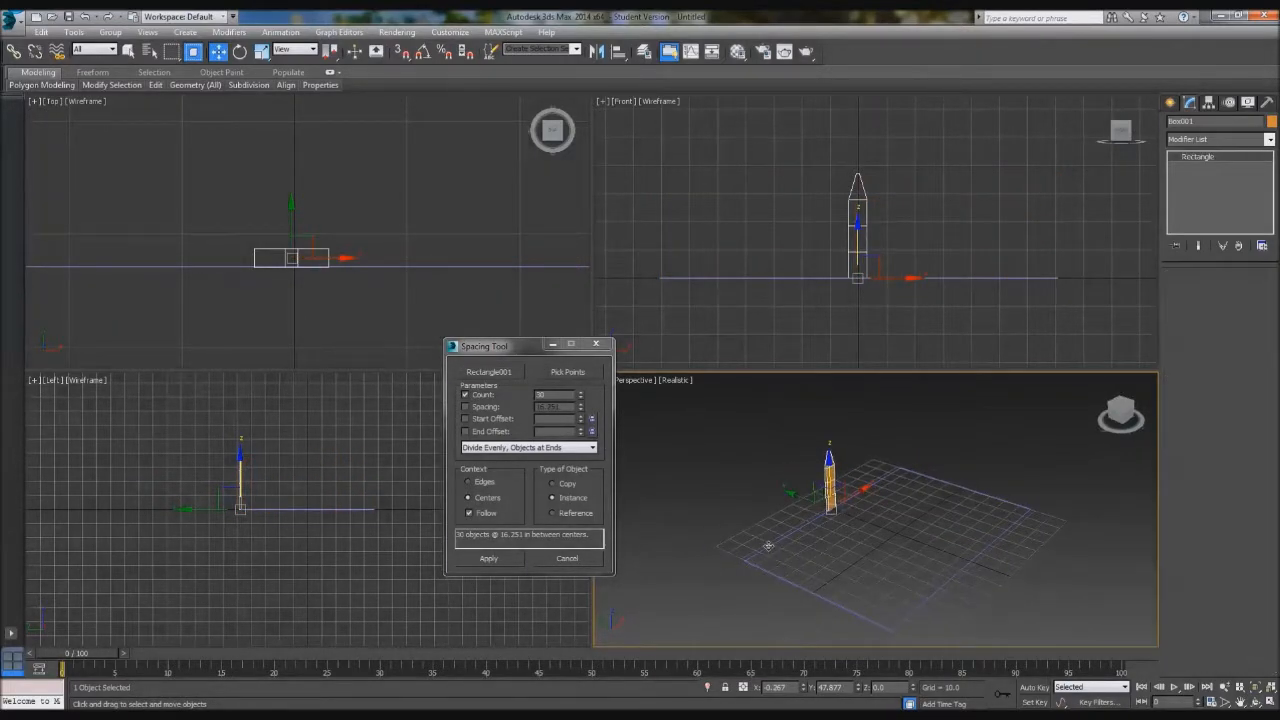
# Step: Set the picket count to 40, apply the spacing and close the Spacing Tool
pyautogui.click(829, 478)
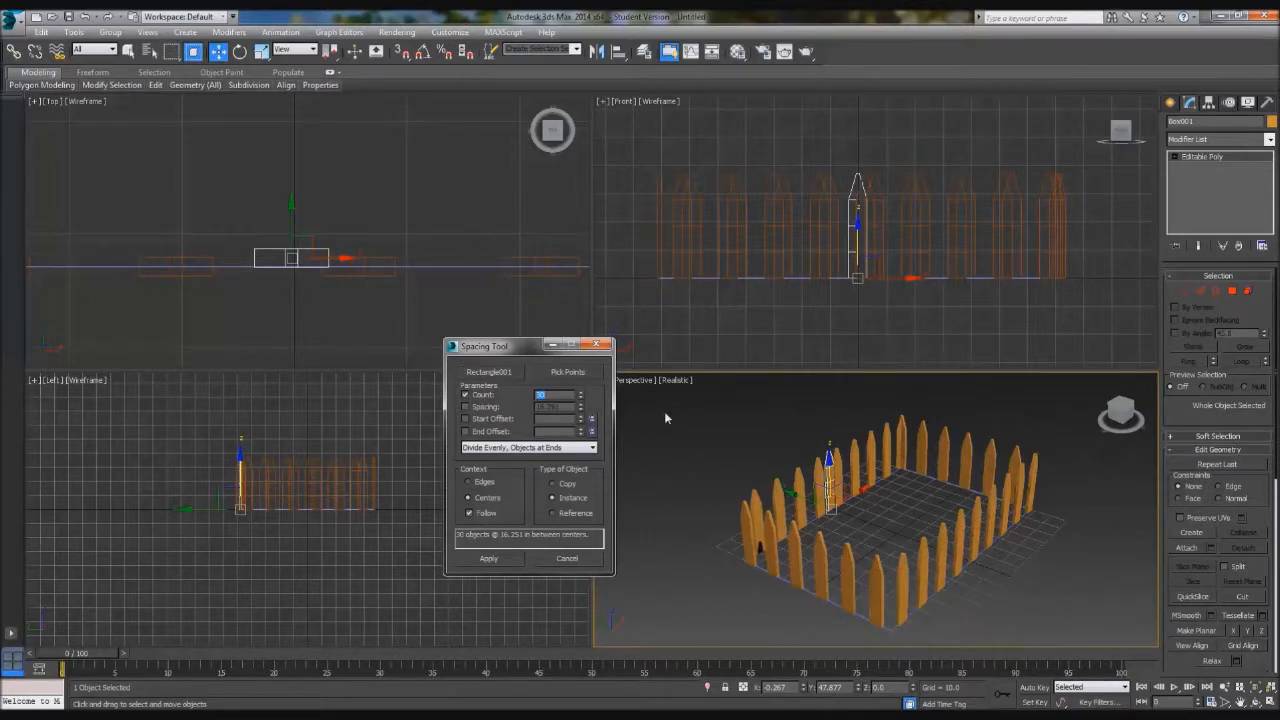
pyautogui.write('40')
pyautogui.press('Return')
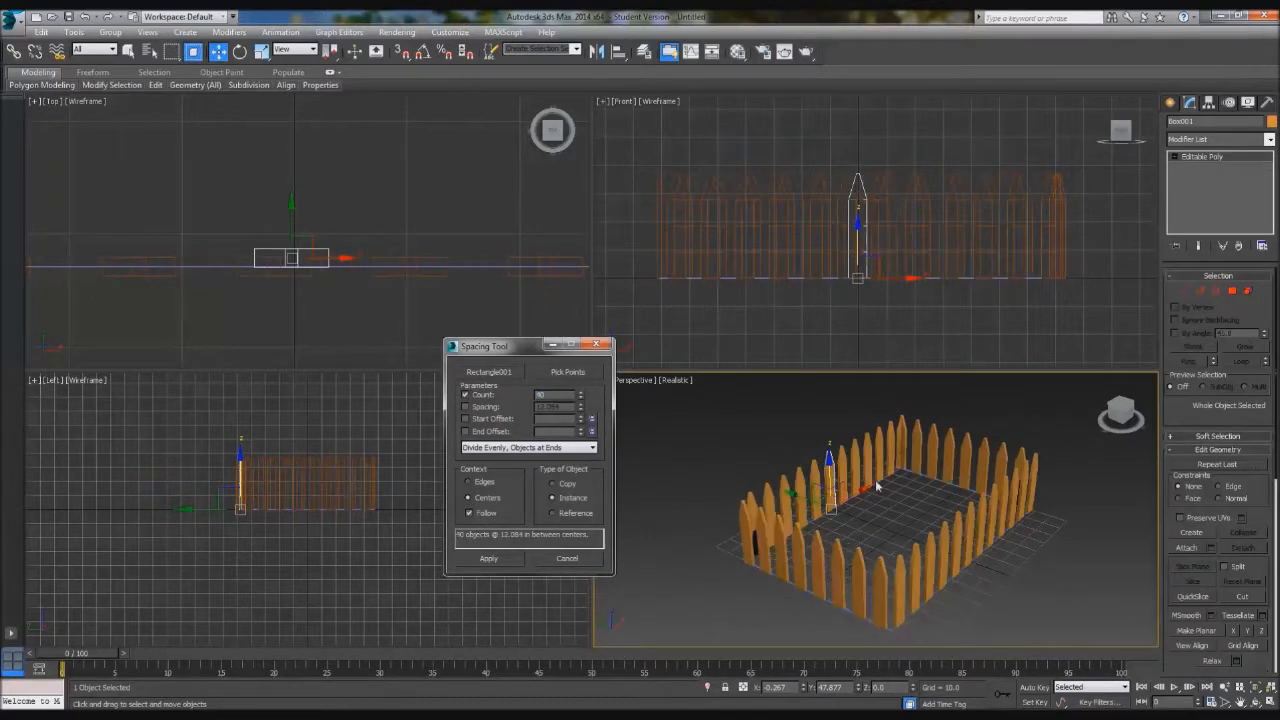
pyautogui.click(495, 560)
pyautogui.click(570, 560)
# Step: Delete the original picket that overlaps the distributed copies along the fence
pyautogui.keyDown('alt'); pyautogui.moveTo(690, 568); pyautogui.dragTo(843, 643, button='middle'); pyautogui.keyUp('alt')
pyautogui.scroll(5, 851, 529)
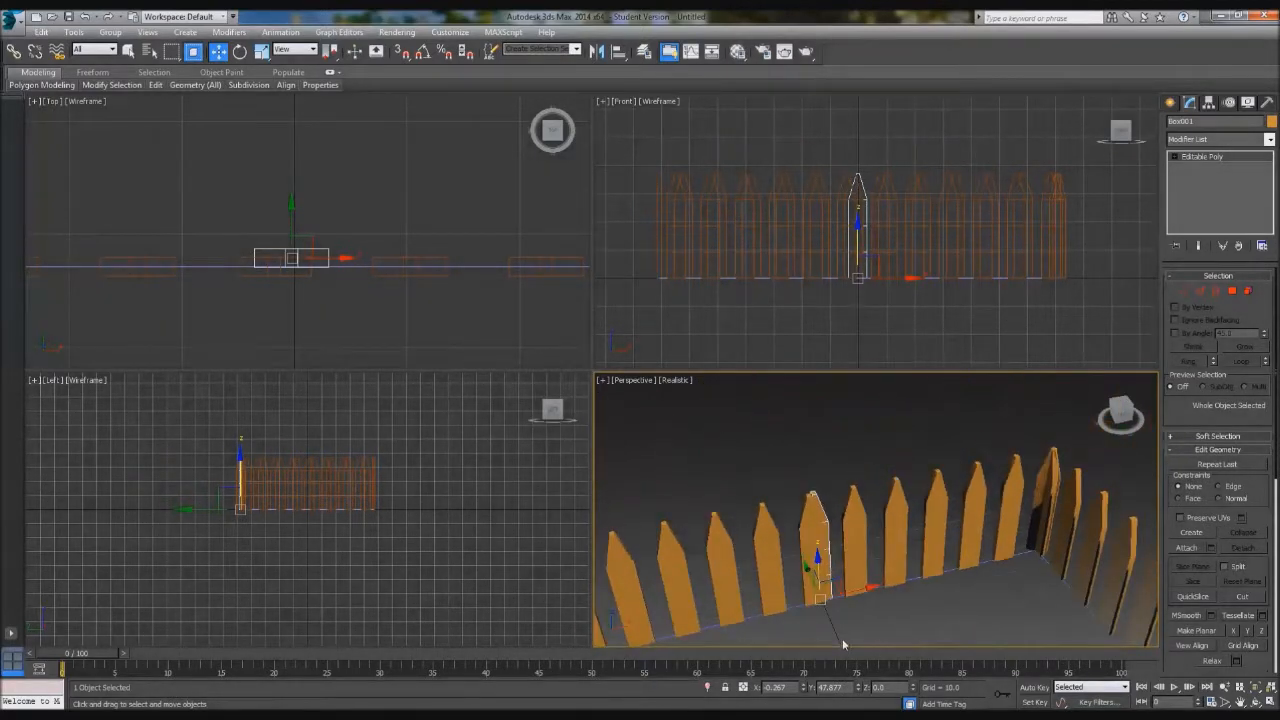
pyautogui.scroll(4, 843, 643)
pyautogui.moveTo(770, 512); pyautogui.dragTo(767, 601, button='middle')
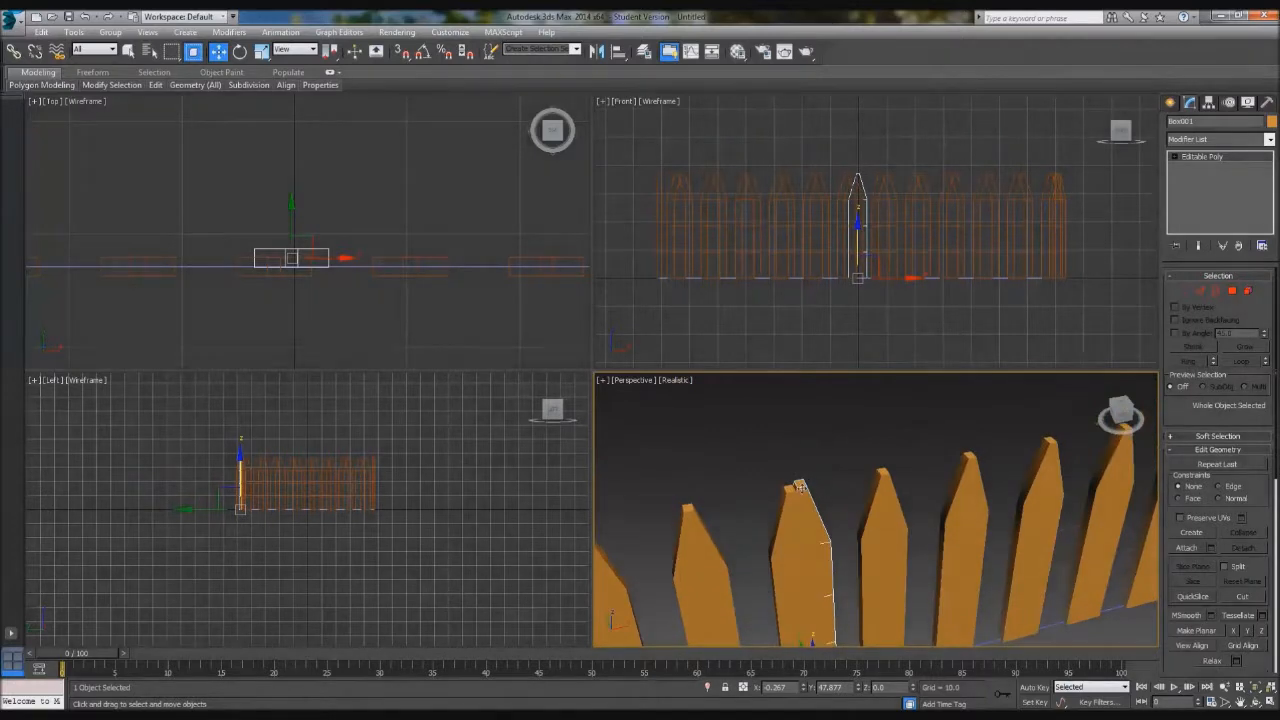
pyautogui.press('Delete')
# Step: Examine the spacing and orientation of the pickets around the whole fence
pyautogui.moveTo(826, 530); pyautogui.dragTo(345, 560, button='middle')
pyautogui.scroll(2, 802, 473)
pyautogui.keyDown('alt'); pyautogui.moveTo(802, 473); pyautogui.dragTo(906, 475, button='middle'); pyautogui.keyUp('alt')
pyautogui.scroll(-5, 727, 481)
pyautogui.scroll(5, 906, 475)
pyautogui.moveTo(837, 524); pyautogui.dragTo(917, 429, button='middle')
pyautogui.keyDown('alt'); pyautogui.moveTo(768, 509); pyautogui.dragTo(808, 456, button='middle'); pyautogui.keyUp('alt')
pyautogui.scroll(-3, 778, 496)
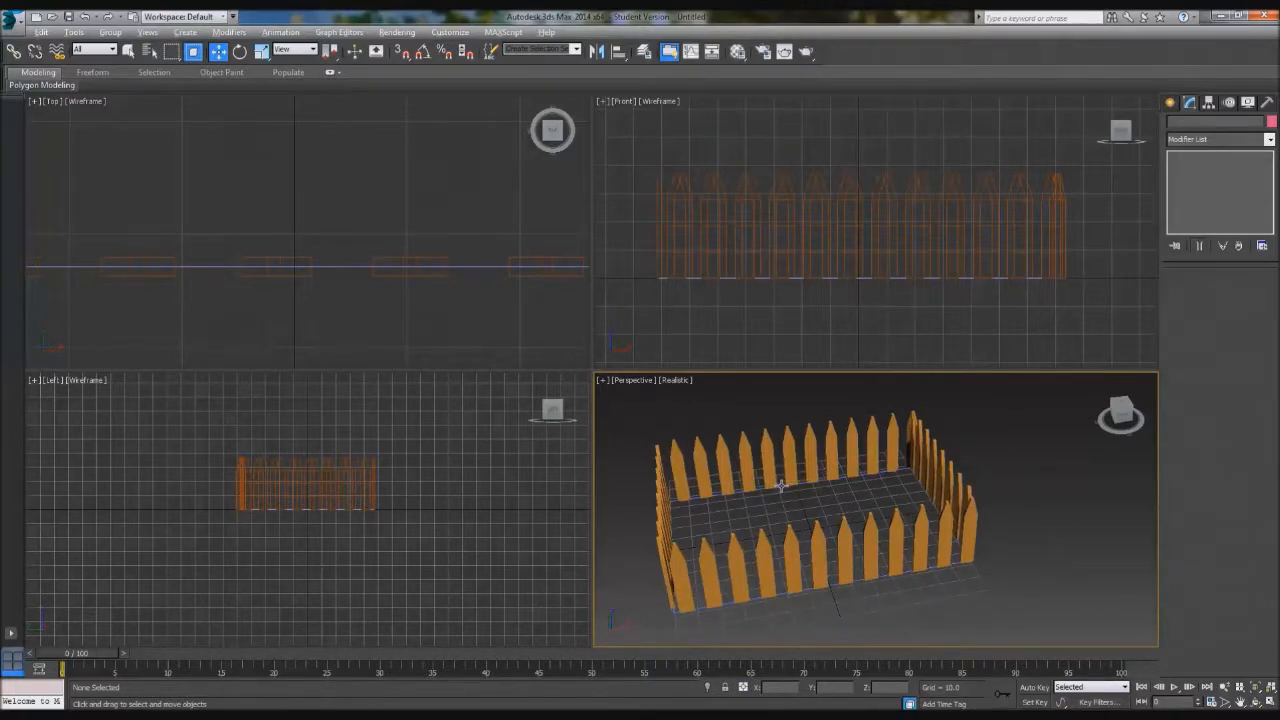
# Step: Maximize the perspective view and raise the rectangle spline to a height of about 9.6 along the pickets
pyautogui.hotkey('alt', 'w')
pyautogui.keyDown('alt'); pyautogui.moveTo(781, 485); pyautogui.dragTo(663, 386, button='middle'); pyautogui.keyUp('alt')
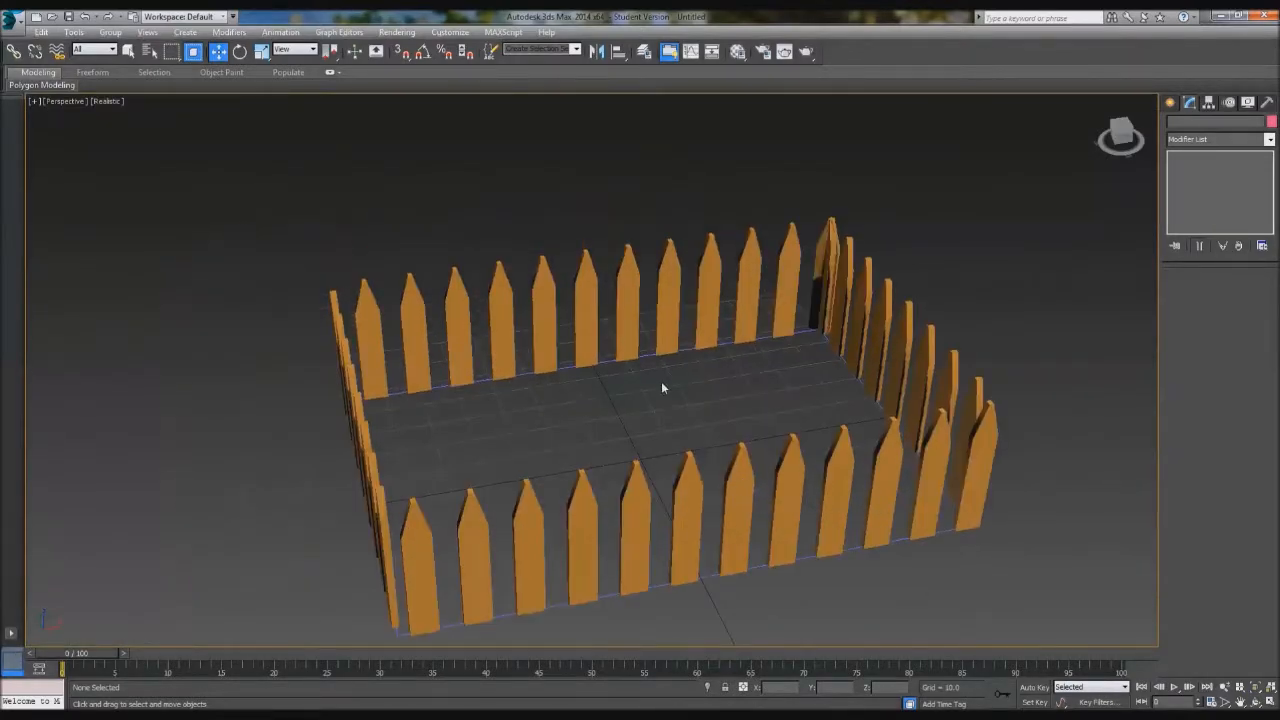
pyautogui.click(607, 359)
pyautogui.moveTo(641, 412); pyautogui.dragTo(676, 380)
pyautogui.keyDown('alt'); pyautogui.moveTo(676, 380); pyautogui.dragTo(650, 390, button='middle'); pyautogui.keyUp('alt')
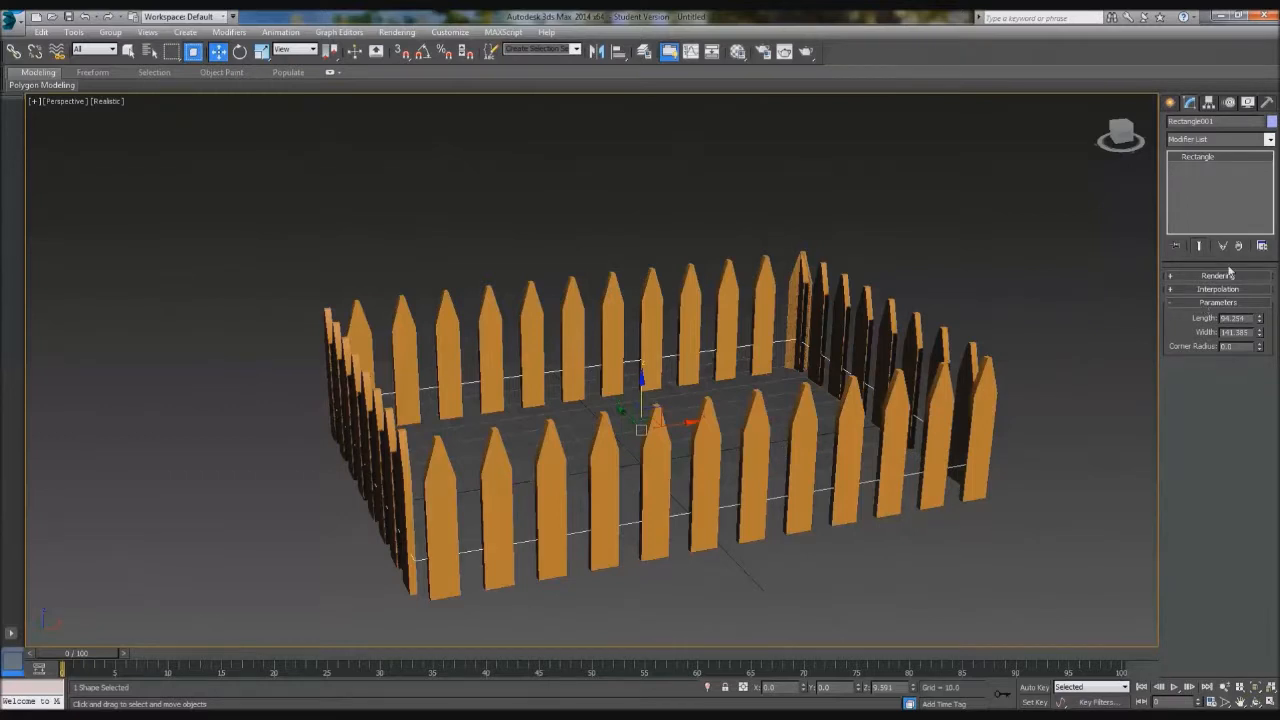
# Step: Add an Edit Spline modifier to the rectangle and select its closed spline at Spline level
pyautogui.click(1214, 140)
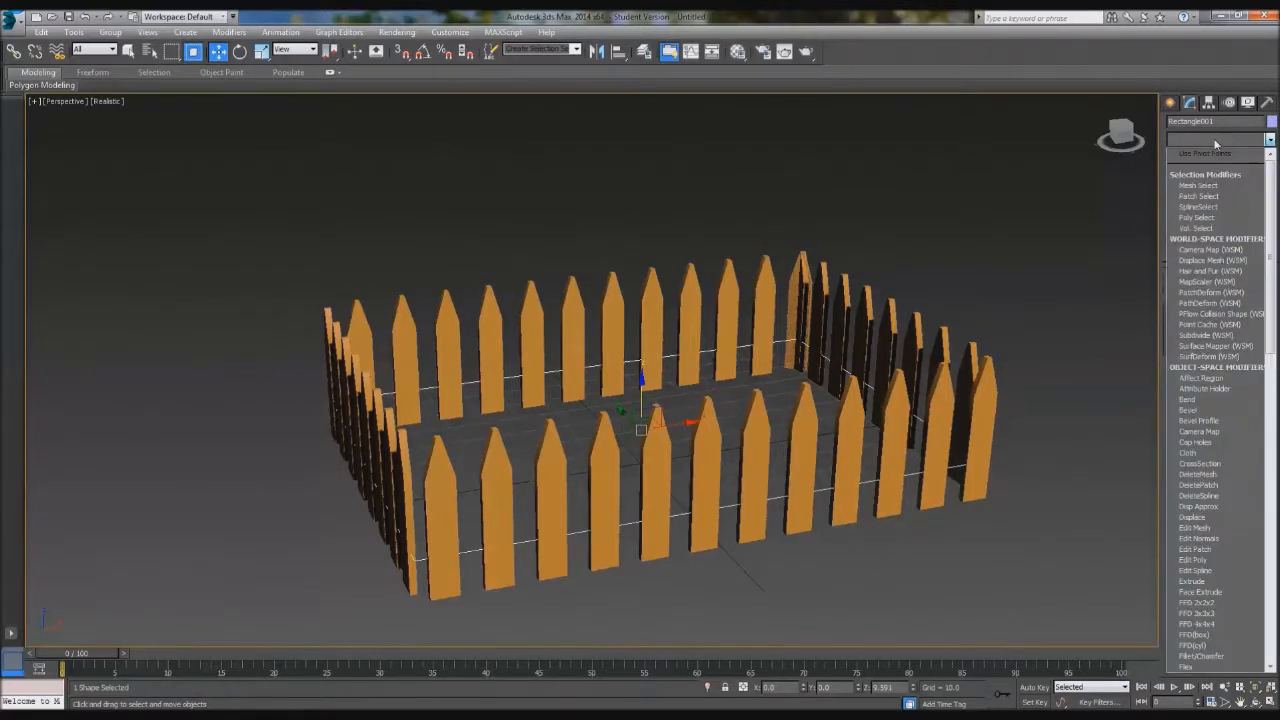
pyautogui.click(1203, 572)
pyautogui.scroll(-4, 1274, 549)
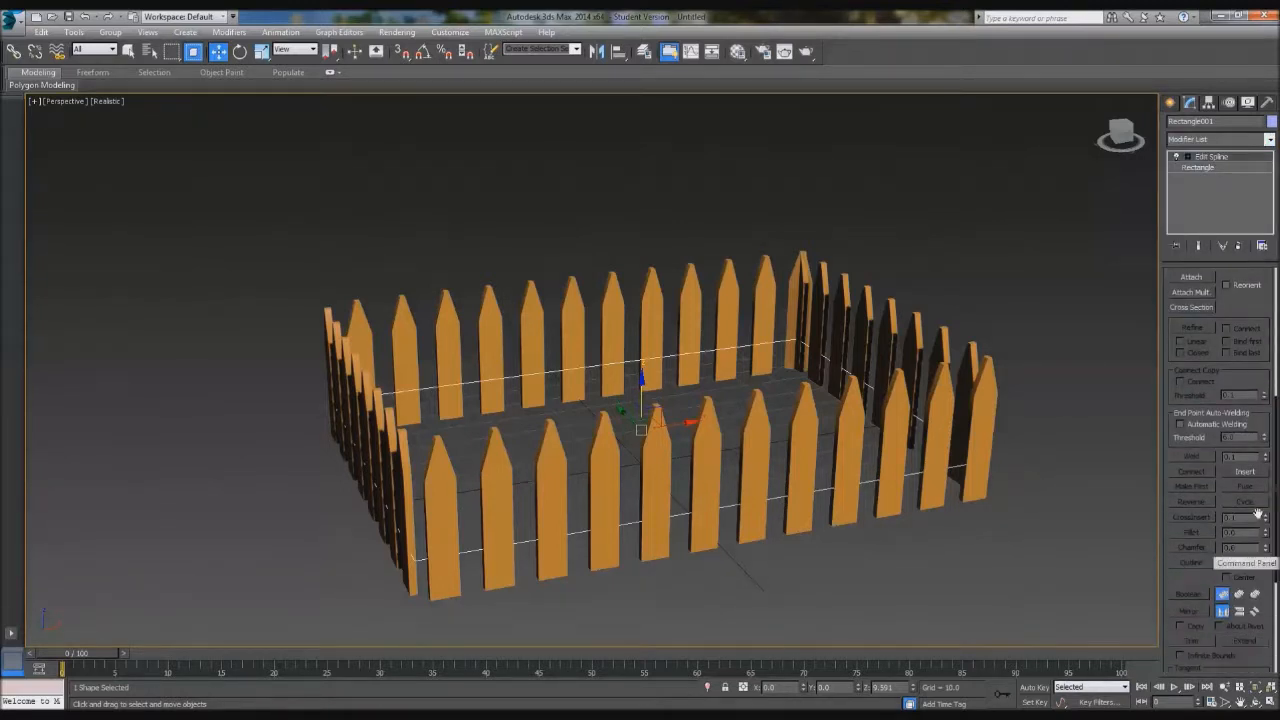
pyautogui.scroll(6, 1246, 500)
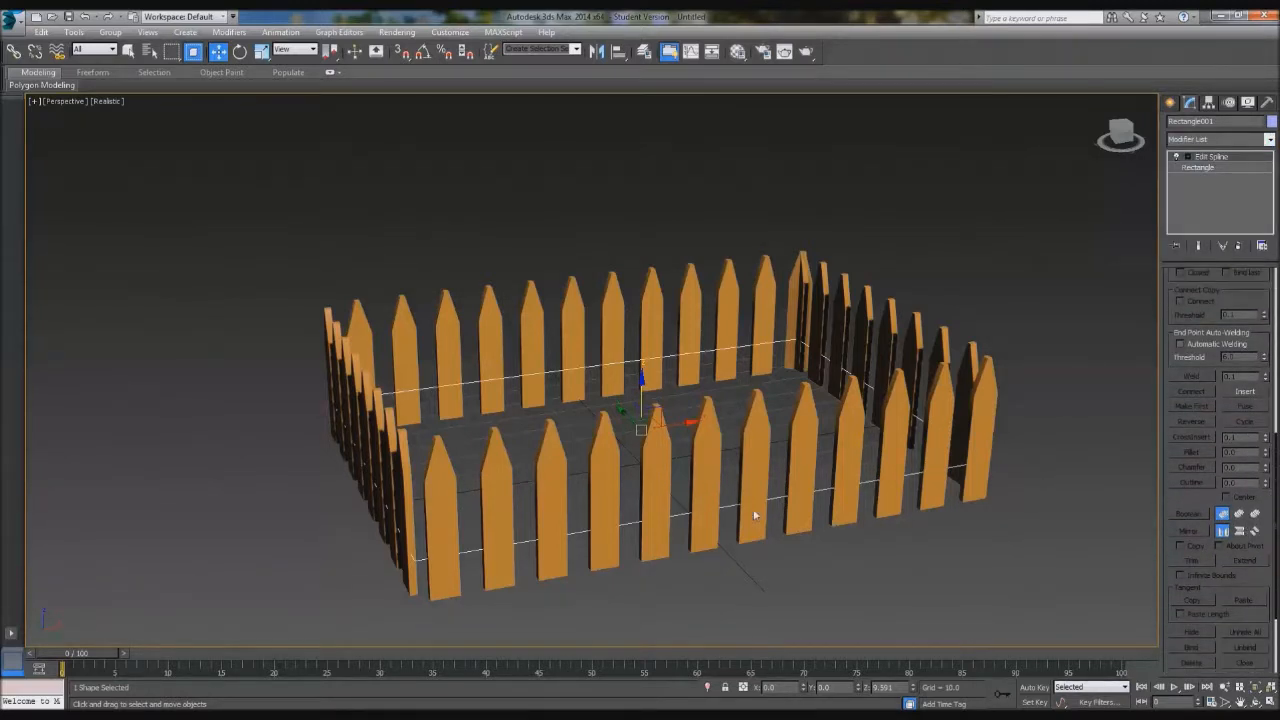
pyautogui.scroll(4, 1242, 400)
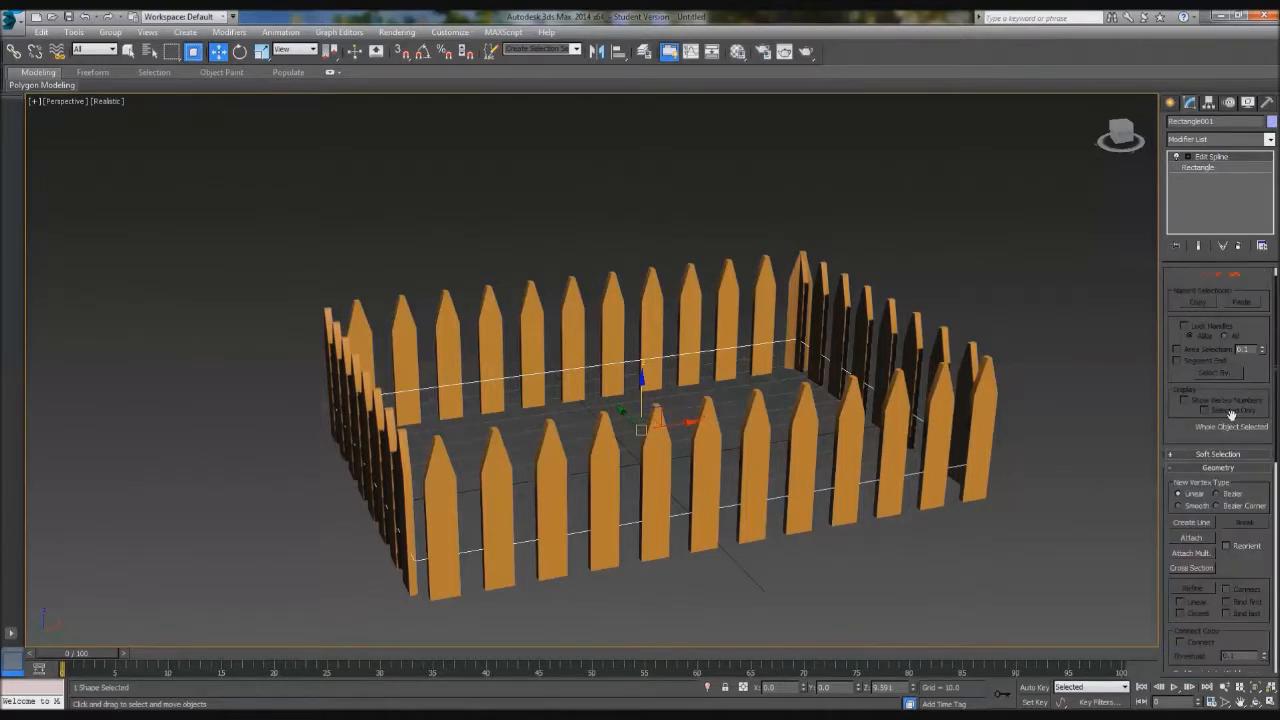
pyautogui.click(1238, 295)
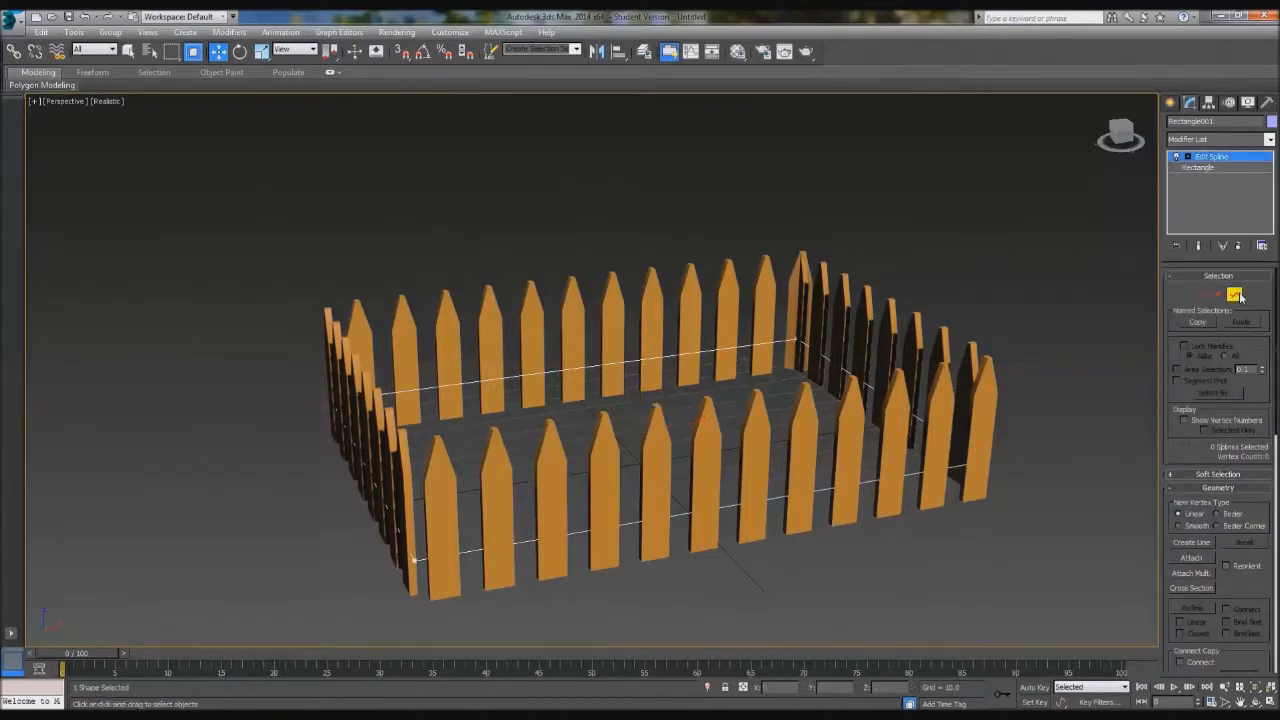
pyautogui.click(724, 508)
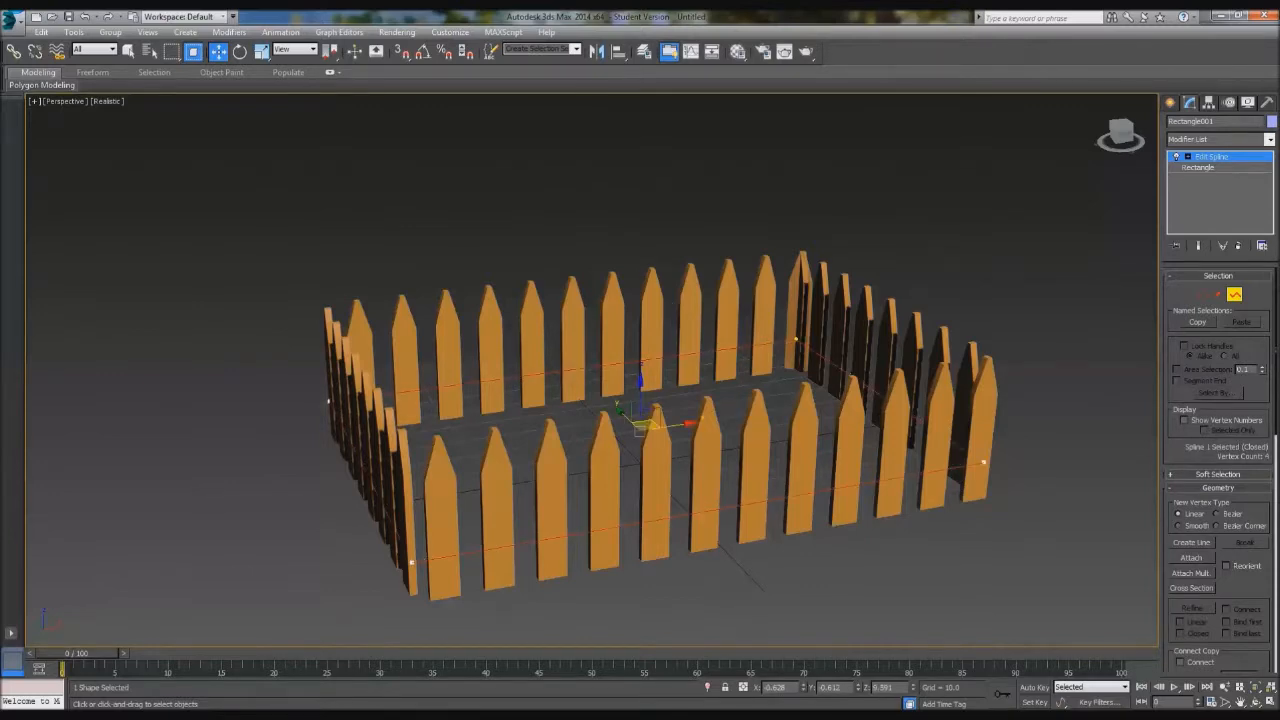
# Step: Outline the rectangle's selected spline by 2 units, checking the offset beside the pickets in the maximized Top view
pyautogui.scroll(-6, 1260, 426)
pyautogui.scroll(7, 1246, 417)
pyautogui.moveTo(1237, 586); pyautogui.dragTo(1238, 338)
pyautogui.click(1230, 596)
pyautogui.moveTo(945, 510); pyautogui.dragTo(908, 515, button='middle')
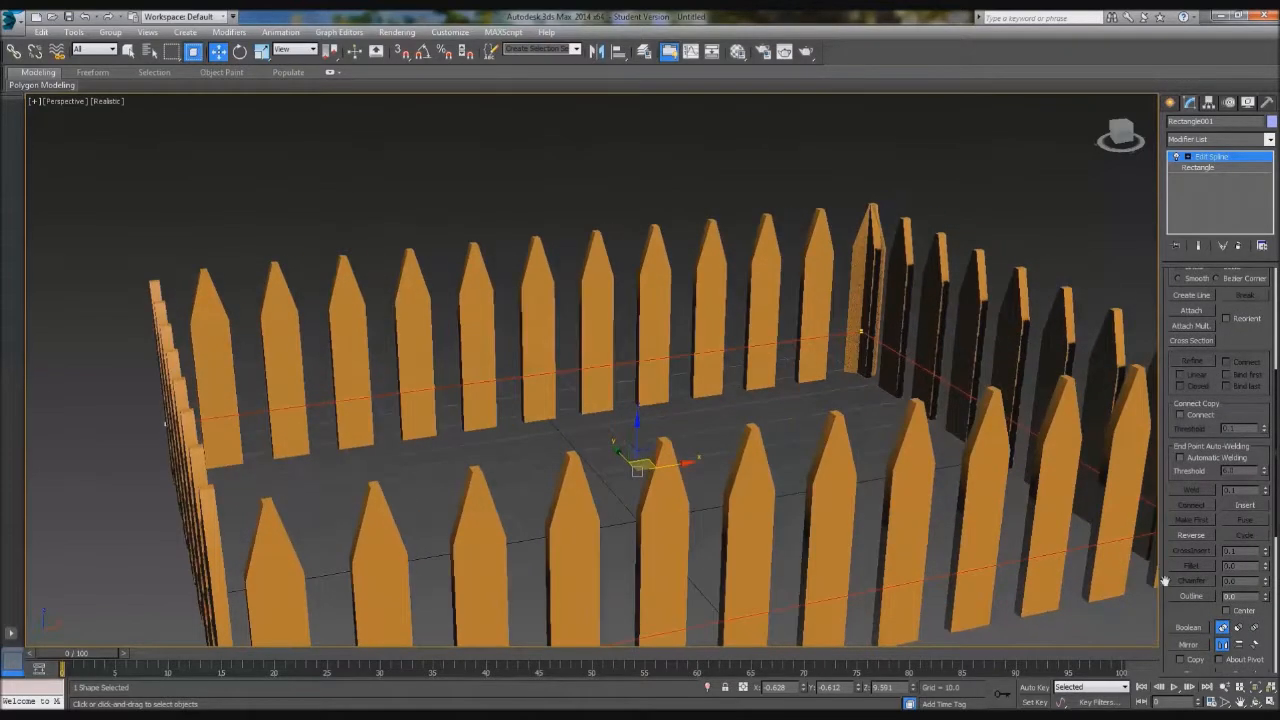
pyautogui.scroll(-3, 1187, 590)
pyautogui.moveTo(1034, 562); pyautogui.dragTo(898, 515, button='middle')
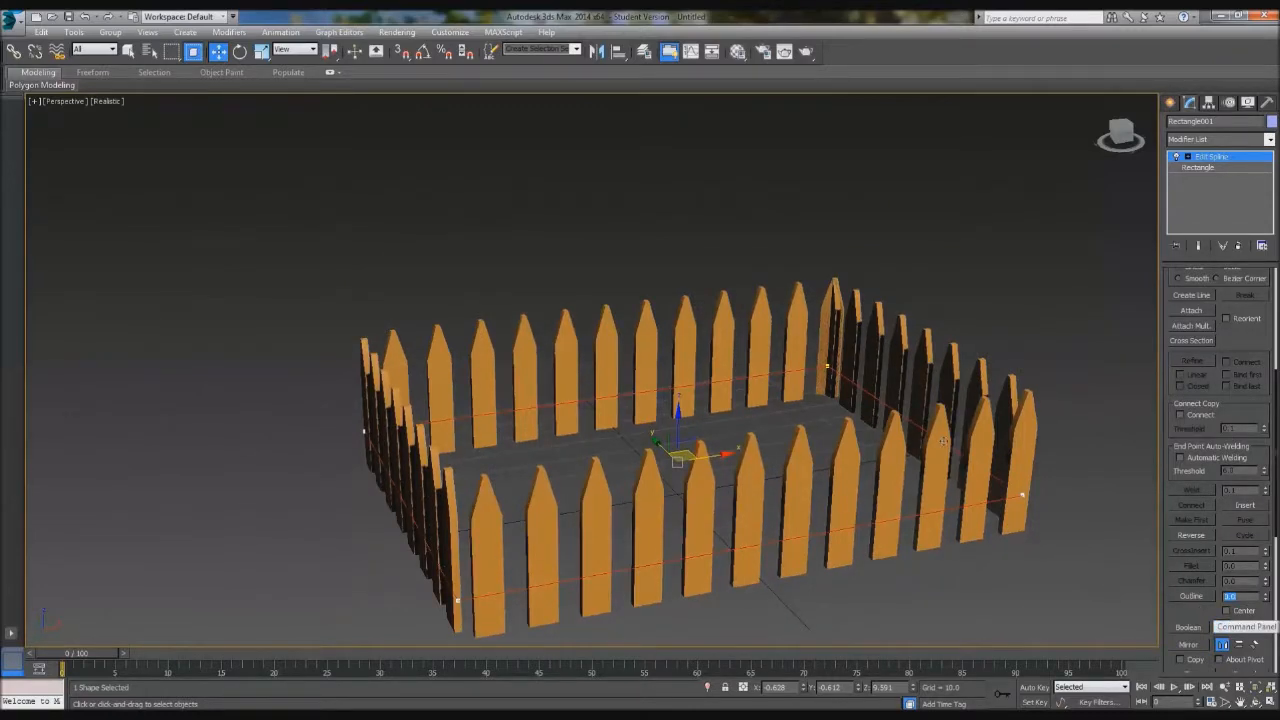
pyautogui.hotkey('alt', 'w')
pyautogui.rightClick(186, 217)
pyautogui.hotkey('alt', 'w')
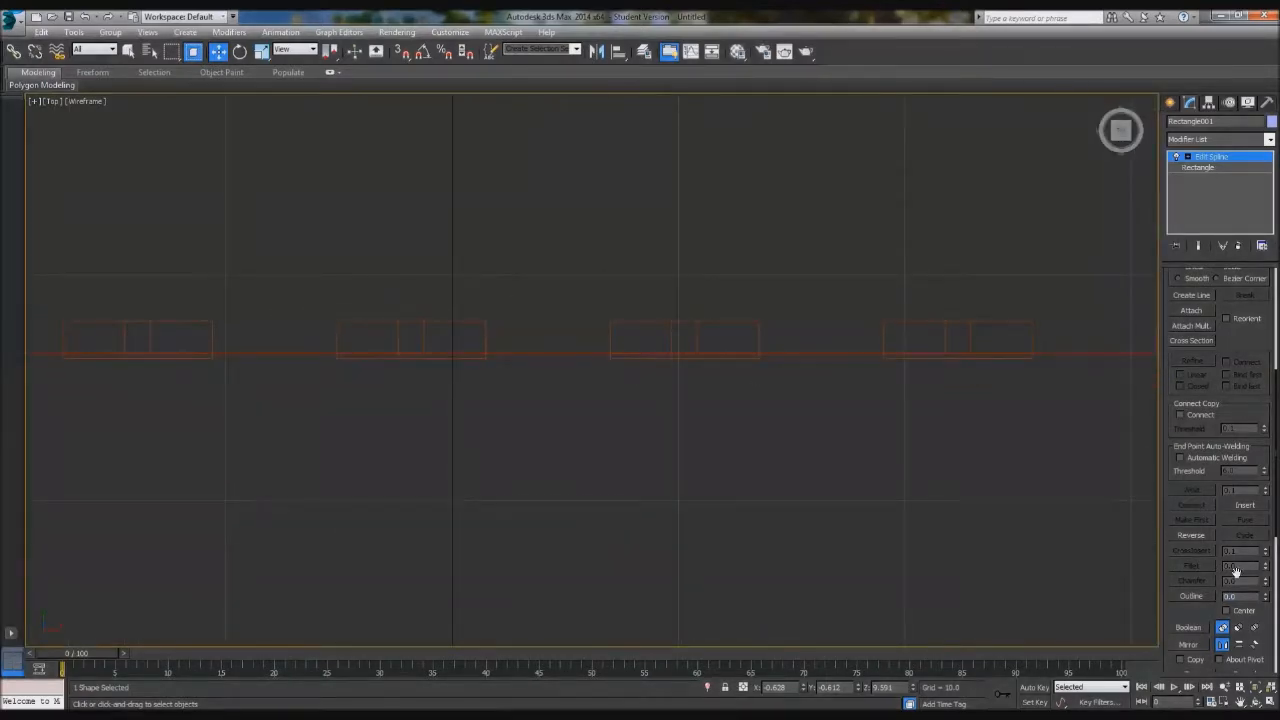
pyautogui.write('2')
pyautogui.press('Return')
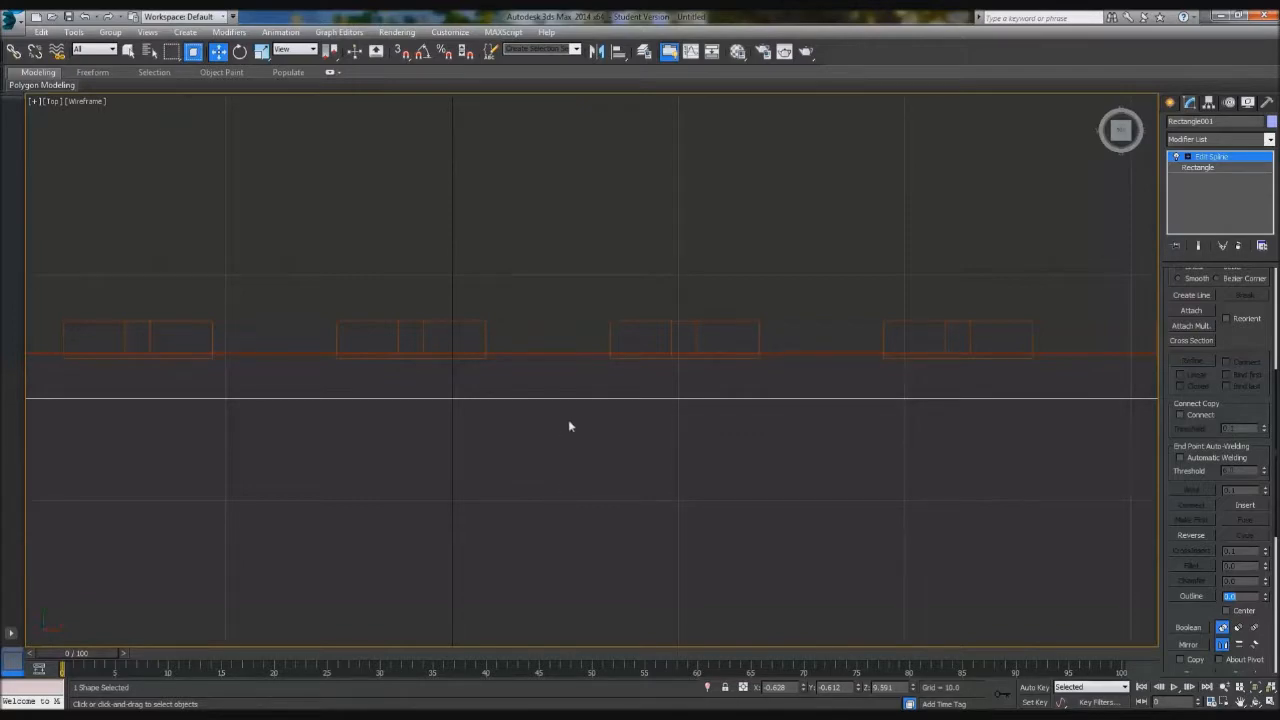
# Step: Try an Extrude modifier on the outlined spline, inspect the rail among the pickets, and undo the extrusion
pyautogui.hotkey('alt', 'w')
pyautogui.scroll(8, 888, 597)
pyautogui.keyDown('alt'); pyautogui.moveTo(888, 597); pyautogui.dragTo(931, 607, button='middle'); pyautogui.keyUp('alt')
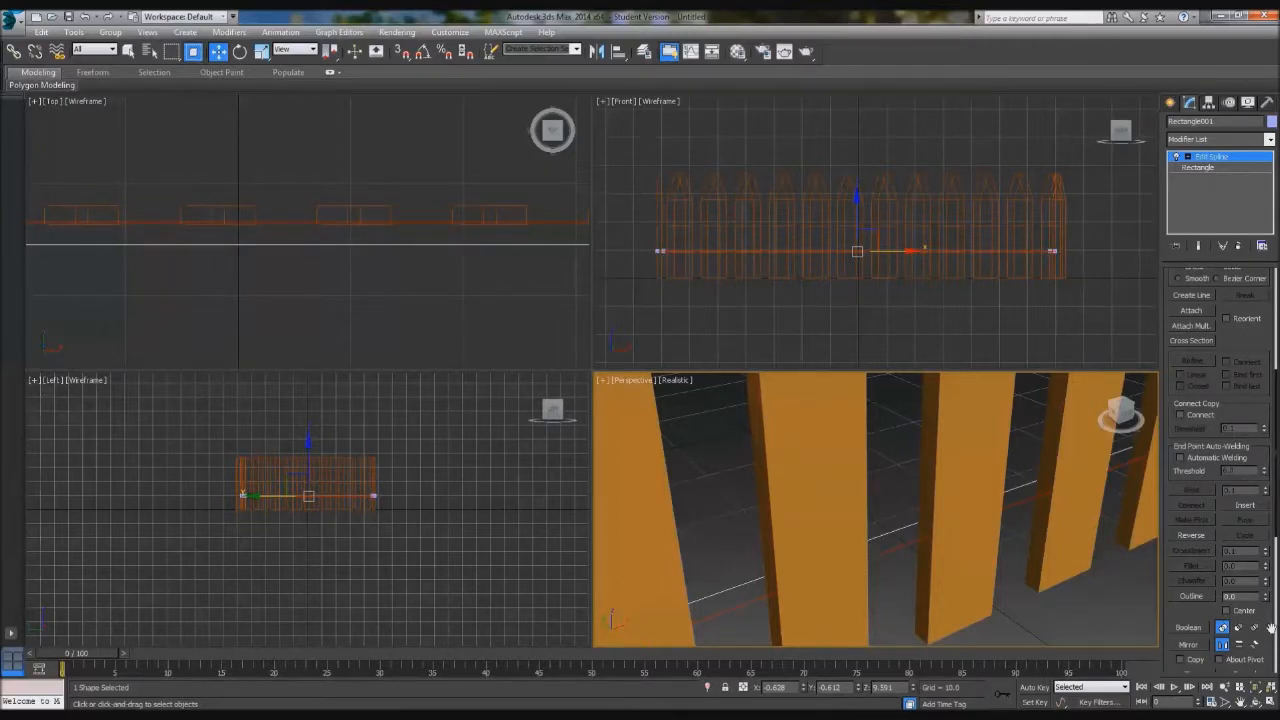
pyautogui.doubleClick(1228, 594)
pyautogui.press('z')
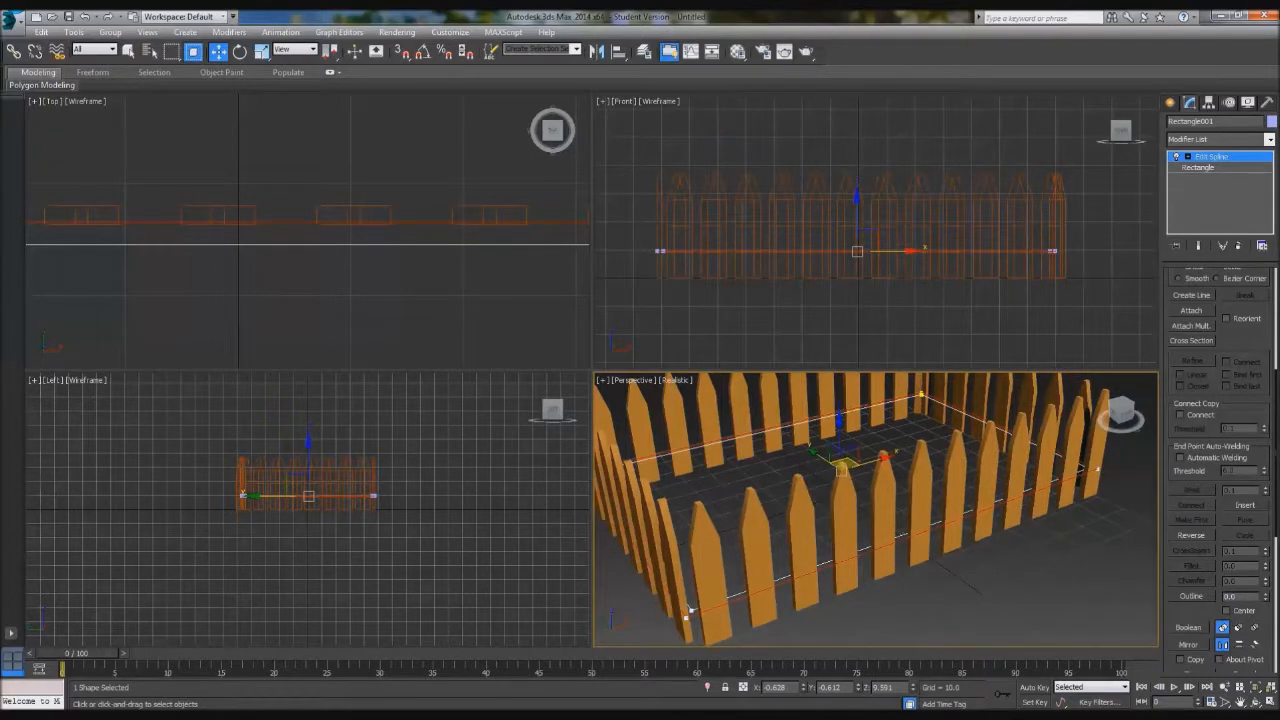
pyautogui.click(1230, 146)
pyautogui.press('e')
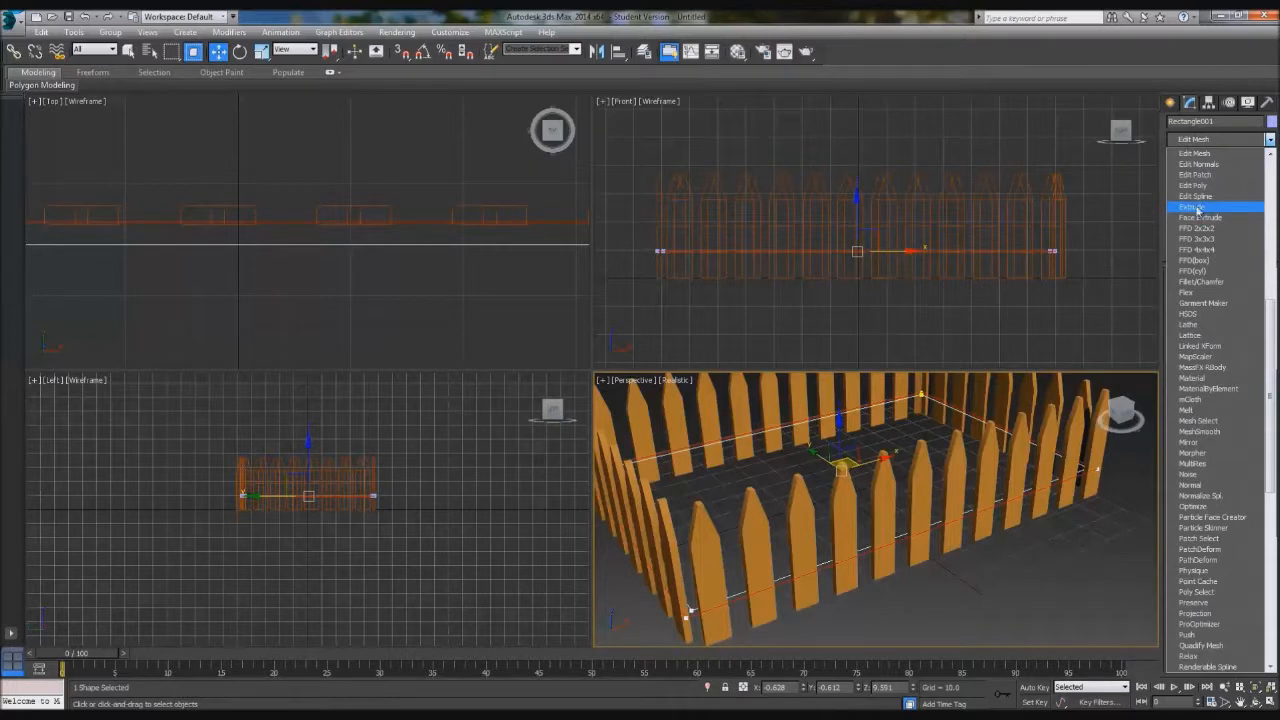
pyautogui.click(1198, 207)
pyautogui.keyDown('alt'); pyautogui.moveTo(960, 452); pyautogui.dragTo(924, 442, button='middle'); pyautogui.keyUp('alt')
pyautogui.scroll(2, 931, 455)
pyautogui.scroll(2, 901, 471)
pyautogui.moveTo(905, 491); pyautogui.dragTo(922, 415, button='middle')
pyautogui.scroll(-4, 958, 492)
pyautogui.hotkey('ctrl', 'z')
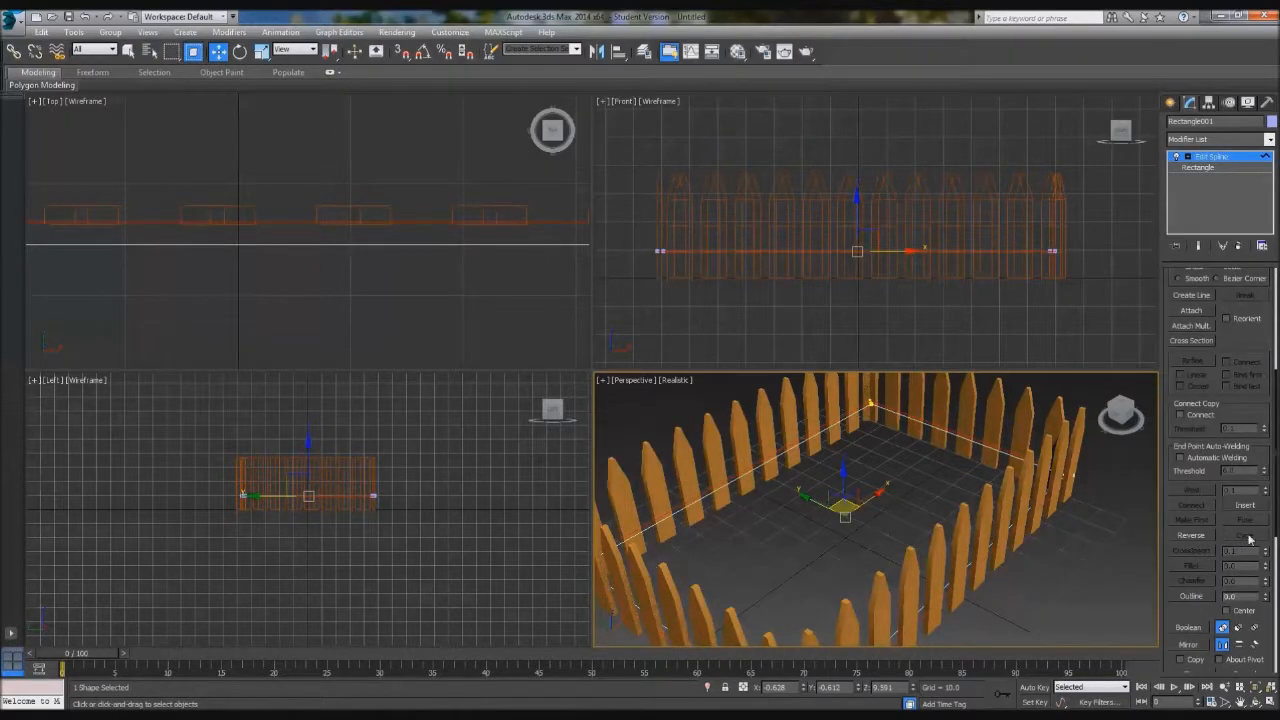
# Step: Try a different outline offset with another Extrude modifier on the rectangle spline, and undo both
pyautogui.write('8')
pyautogui.press('Return')
pyautogui.click(1220, 139)
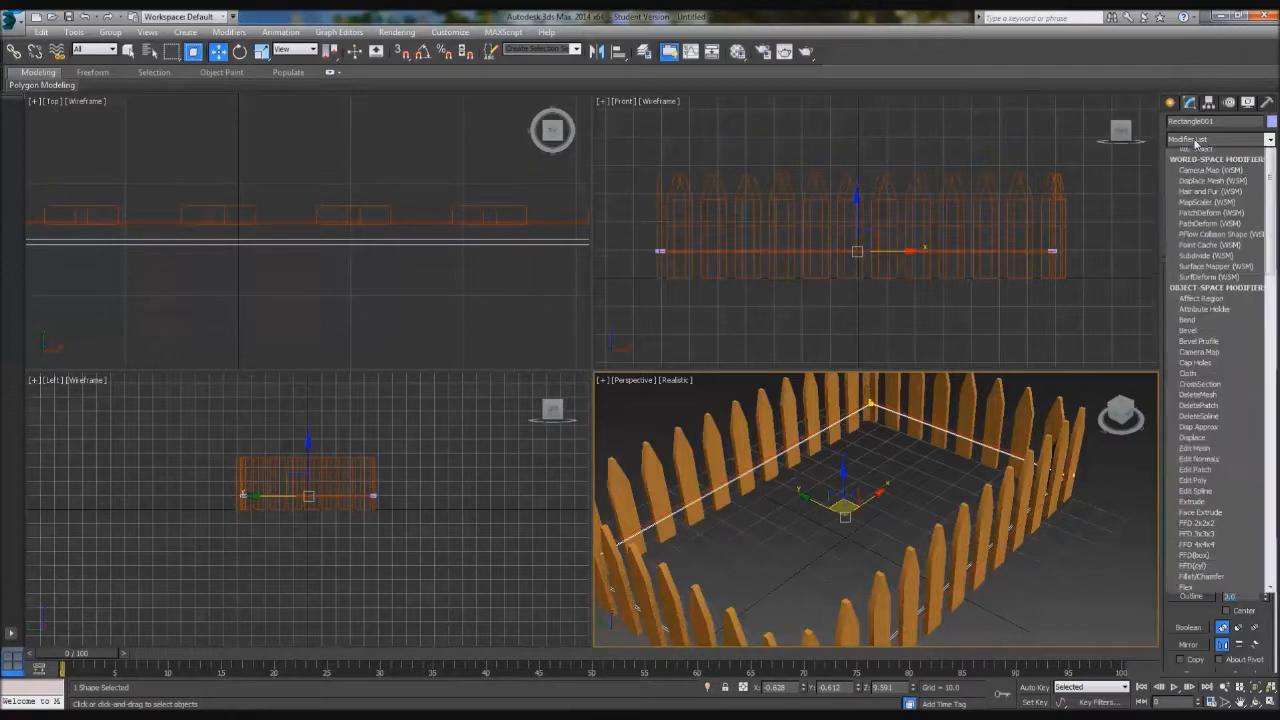
pyautogui.click(1215, 210)
pyautogui.moveTo(990, 395)
pyautogui.keyDown('alt'); pyautogui.mouseDown(button='middle')
pyautogui.moveTo(966, 371)
pyautogui.moveTo(990, 397)
pyautogui.mouseUp(button='middle'); pyautogui.keyUp('alt')
pyautogui.hotkey('ctrl', 'z')
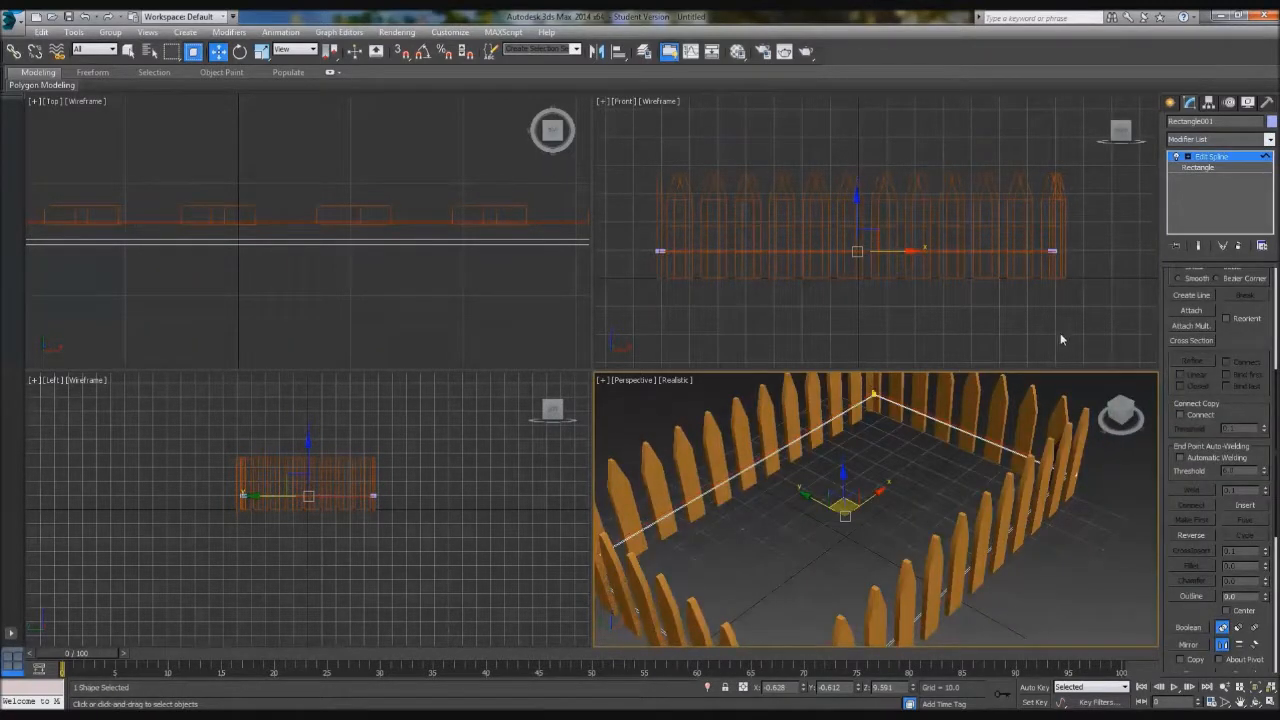
# Step: Outline the rectangle spline with a narrower offset and add an Extrude modifier to form the fence rail
pyautogui.keyDown('alt'); pyautogui.moveTo(1006, 446); pyautogui.dragTo(1002, 443, button='middle'); pyautogui.keyUp('alt')
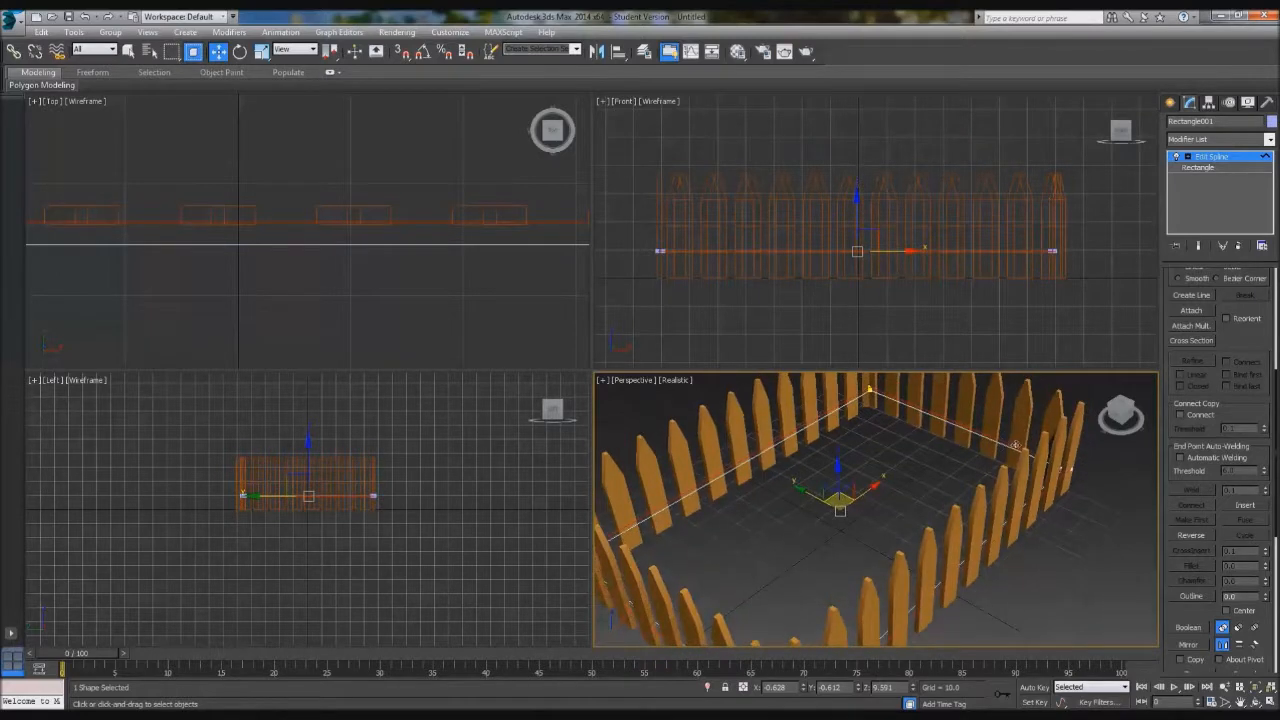
pyautogui.click(1230, 596)
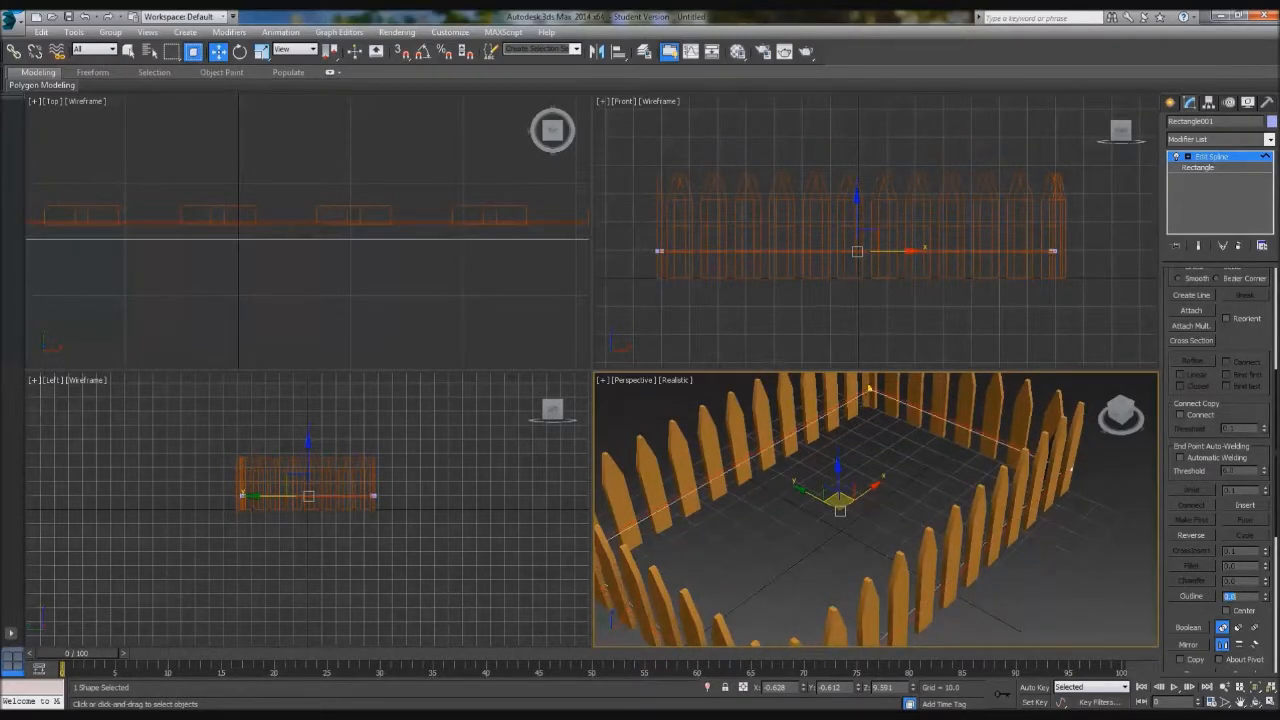
pyautogui.click(1208, 142)
pyautogui.press('e')
pyautogui.click(1203, 208)
pyautogui.keyDown('alt'); pyautogui.moveTo(955, 415); pyautogui.dragTo(930, 400, button='middle'); pyautogui.keyUp('alt')
pyautogui.scroll(5, 921, 413)
pyautogui.scroll(3, 930, 400)
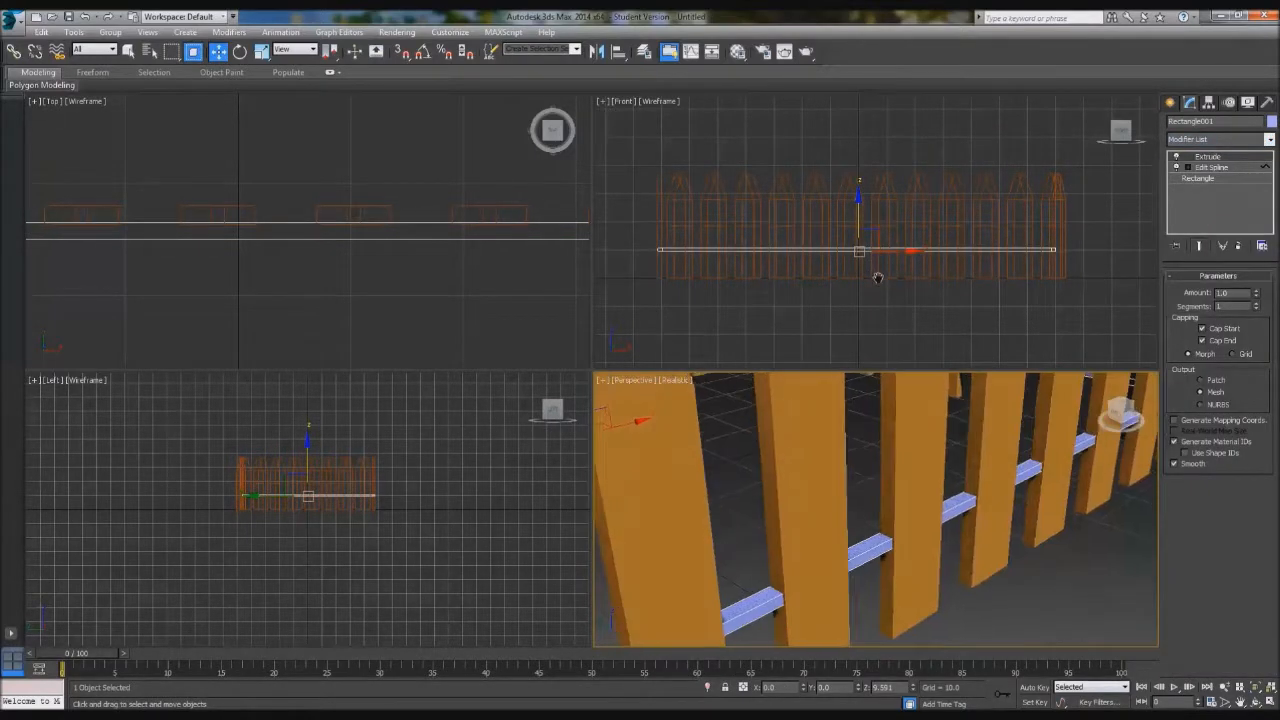
# Step: Set the rail's Extrude amount to 1.0 and check its thickness around the whole fence
pyautogui.moveTo(1256, 298); pyautogui.dragTo(1257, 294)
pyautogui.doubleClick(1212, 294)
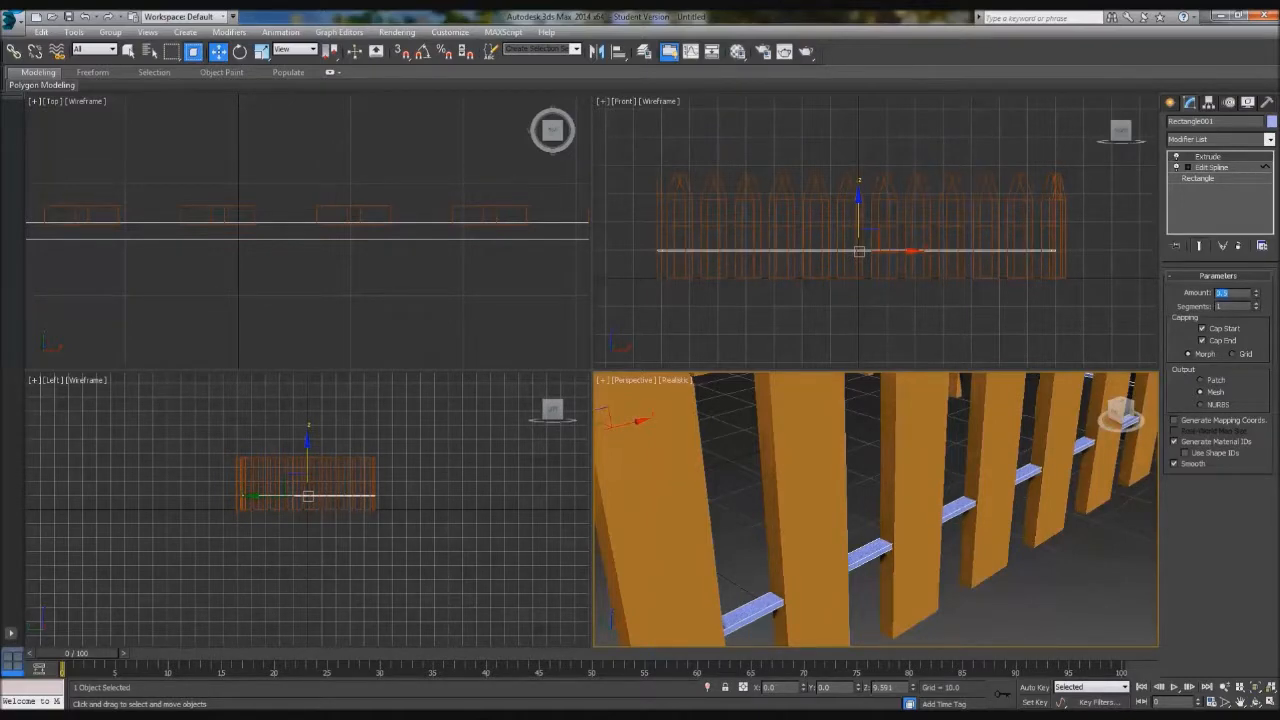
pyautogui.write('1')
pyautogui.press('Return')
pyautogui.scroll(-4, 1009, 434)
pyautogui.scroll(-3, 927, 476)
pyautogui.keyDown('alt'); pyautogui.moveTo(927, 476); pyautogui.dragTo(944, 402, button='middle'); pyautogui.keyUp('alt')
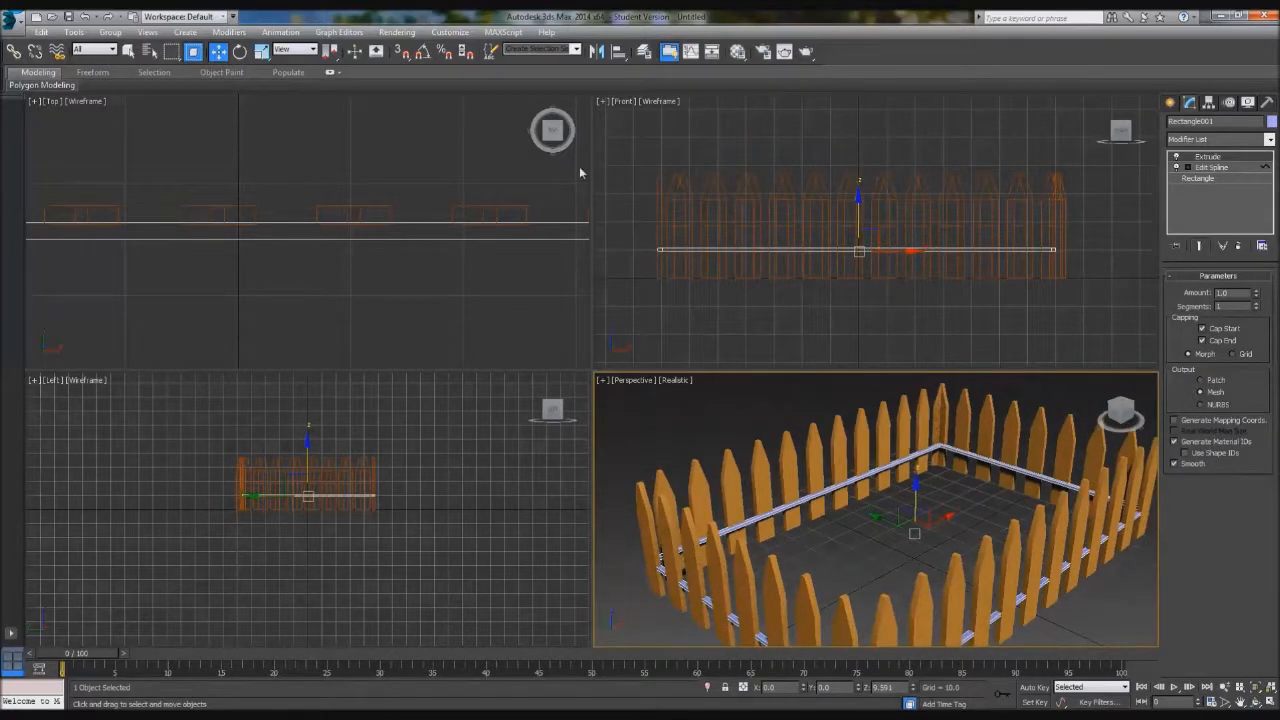
# Step: Clone the rail upward as a single copy at a height of about 23.9 to make the upper rail
pyautogui.keyDown('alt'); pyautogui.moveTo(902, 514); pyautogui.dragTo(895, 479, button='middle'); pyautogui.keyUp('alt')
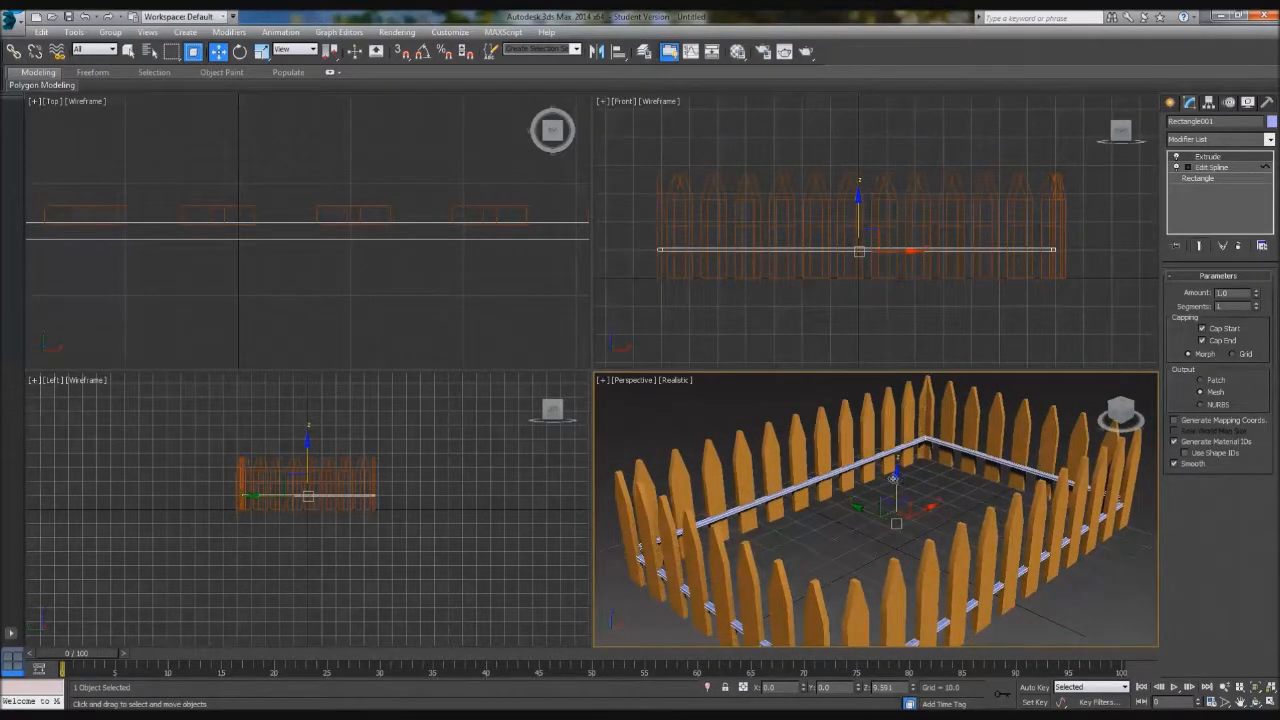
pyautogui.moveTo(894, 478)
pyautogui.keyDown('shift'); pyautogui.mouseDown()
pyautogui.moveTo(900, 443)
pyautogui.moveTo(763, 396)
pyautogui.mouseUp(); pyautogui.keyUp('shift')
pyautogui.click(653, 427)
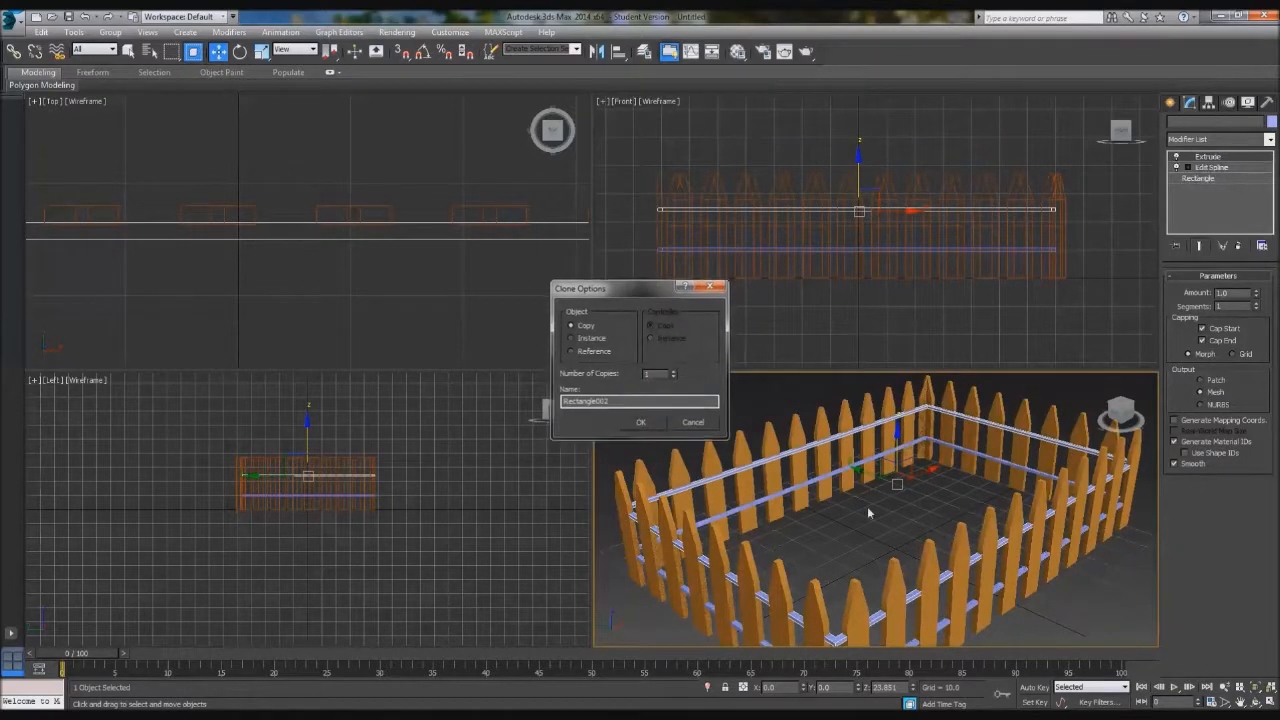
pyautogui.click(862, 515)
# Step: Select both rails and give them an orange object color similar to the pickets
pyautogui.keyDown('alt'); pyautogui.moveTo(744, 516); pyautogui.dragTo(802, 441, button='middle'); pyautogui.keyUp('alt')
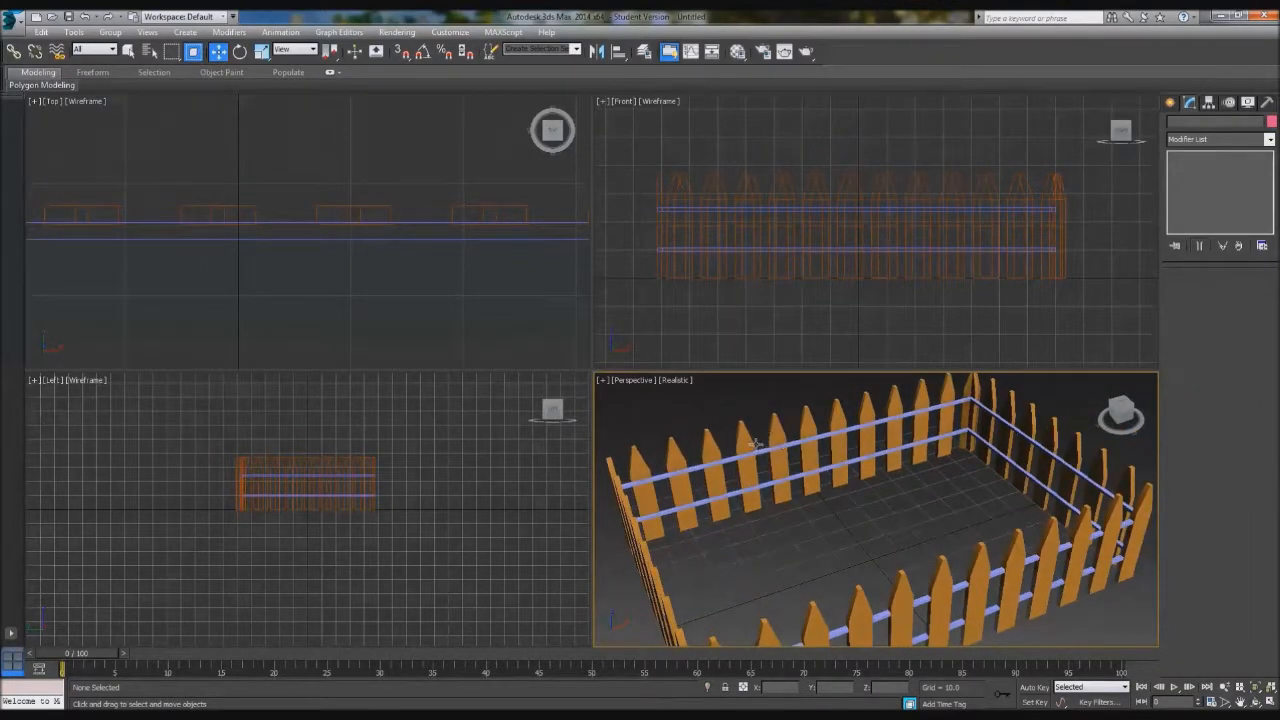
pyautogui.click(761, 451)
pyautogui.keyDown('ctrl'); pyautogui.click(767, 483); pyautogui.keyUp('ctrl')
pyautogui.click(1271, 121)
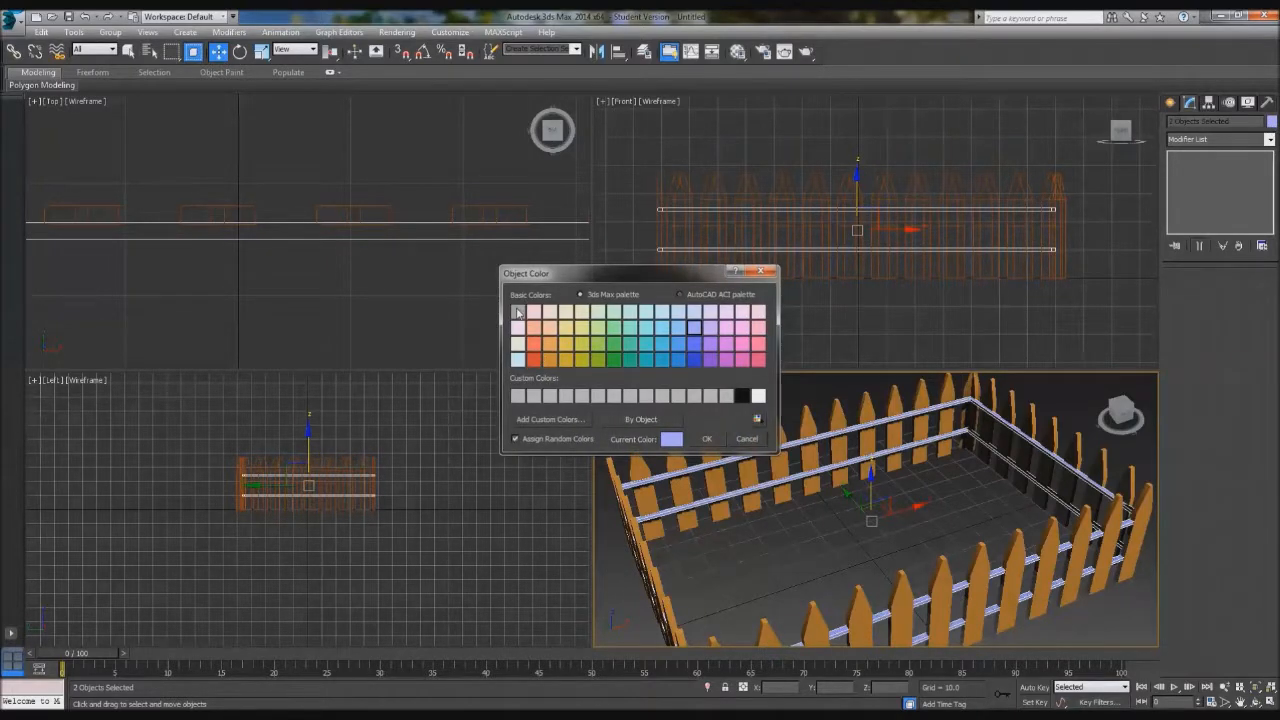
pyautogui.click(550, 343)
pyautogui.click(706, 439)
pyautogui.click(827, 578)
# Step: Frame the whole fence in the maximized perspective view, test-render it with the Default Scanline Renderer, and close the render windows
pyautogui.hotkey('alt', 'w')
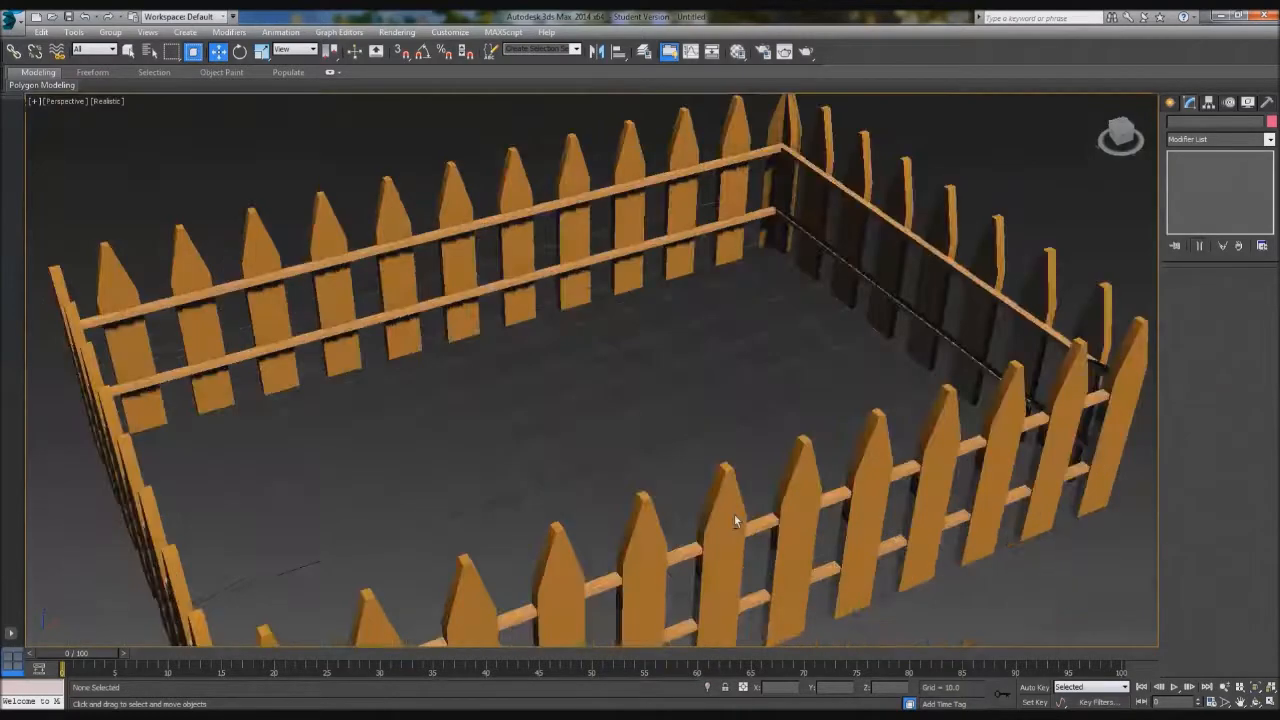
pyautogui.scroll(-3, 738, 495)
pyautogui.keyDown('alt'); pyautogui.moveTo(738, 497); pyautogui.dragTo(733, 525, button='middle'); pyautogui.keyUp('alt')
pyautogui.keyDown('alt'); pyautogui.moveTo(750, 610); pyautogui.dragTo(738, 507, button='middle'); pyautogui.keyUp('alt')
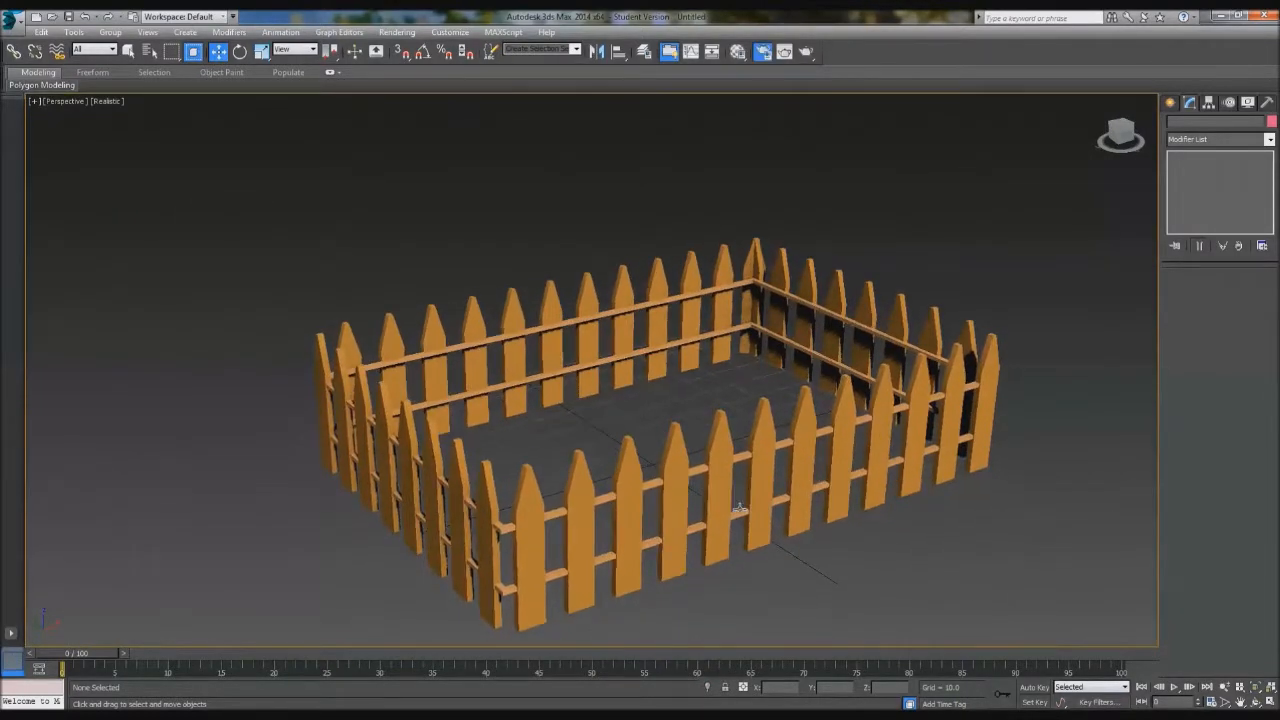
pyautogui.press('F10')
pyautogui.click(588, 426)
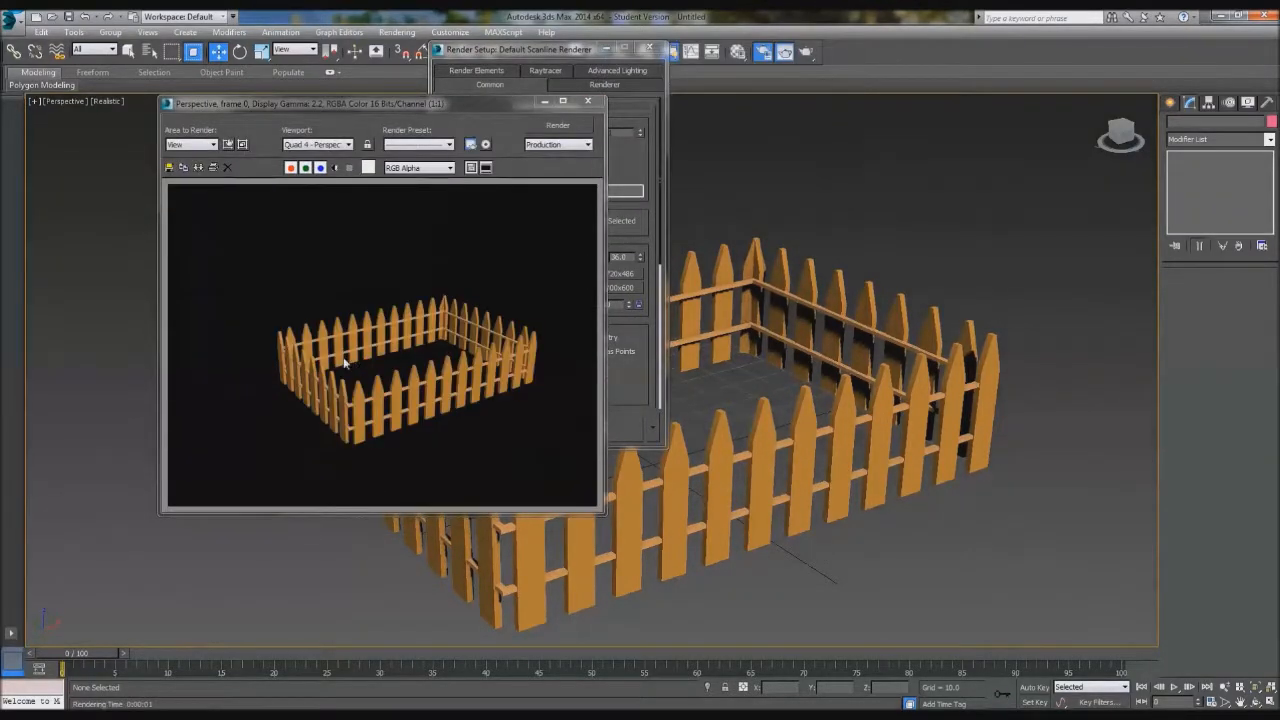
pyautogui.click(587, 103)
pyautogui.click(649, 48)
pyautogui.keyDown('alt'); pyautogui.moveTo(755, 417); pyautogui.dragTo(675, 453, button='middle'); pyautogui.keyUp('alt')
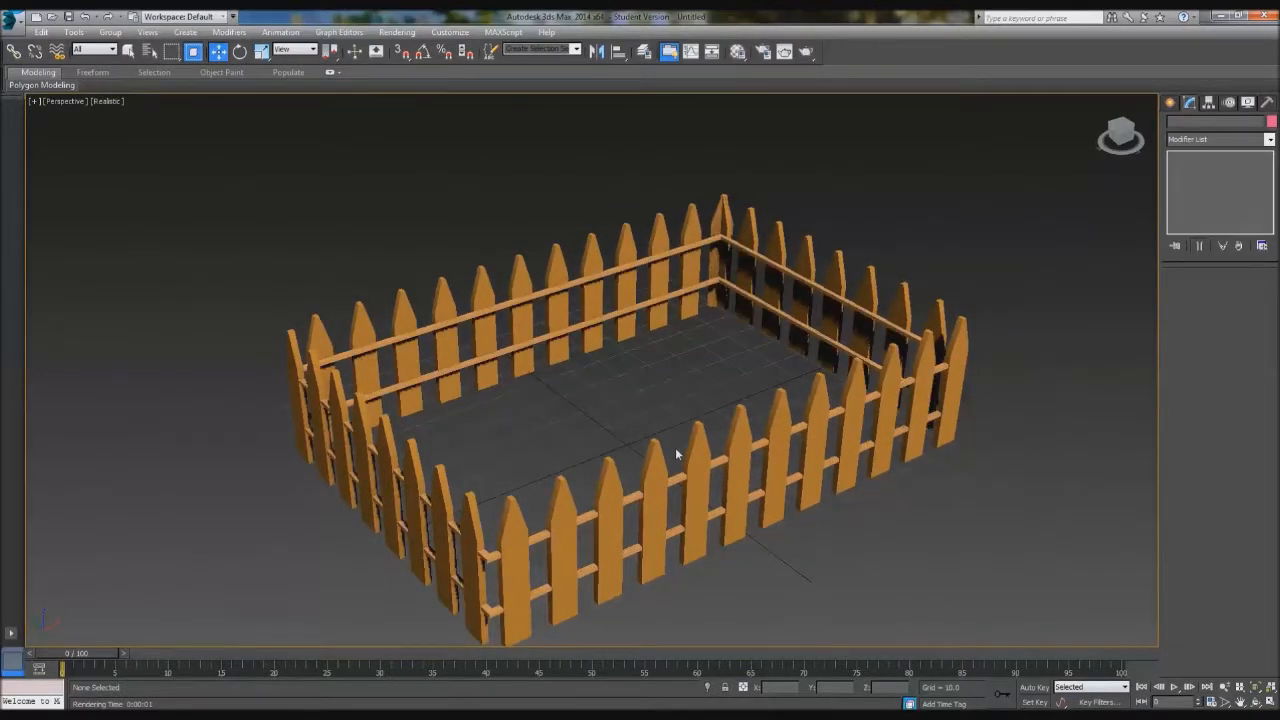
pyautogui.moveTo(652, 463); pyautogui.dragTo(621, 449, button='middle')
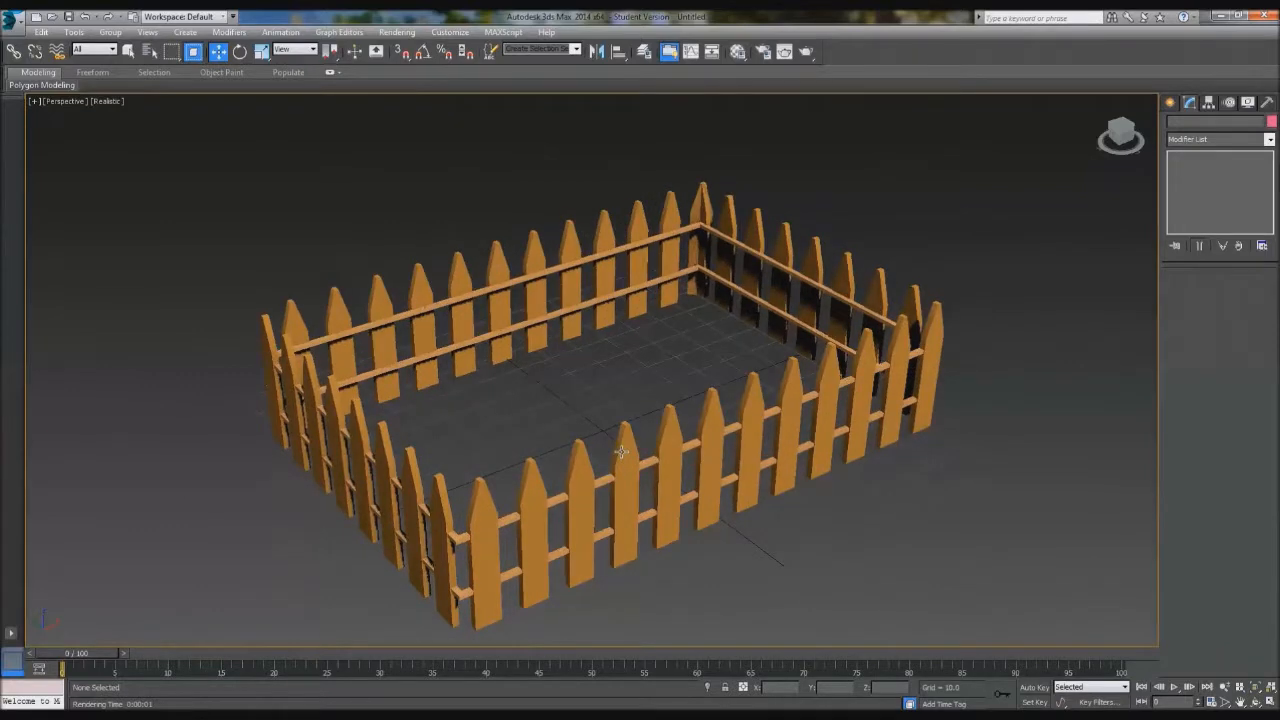